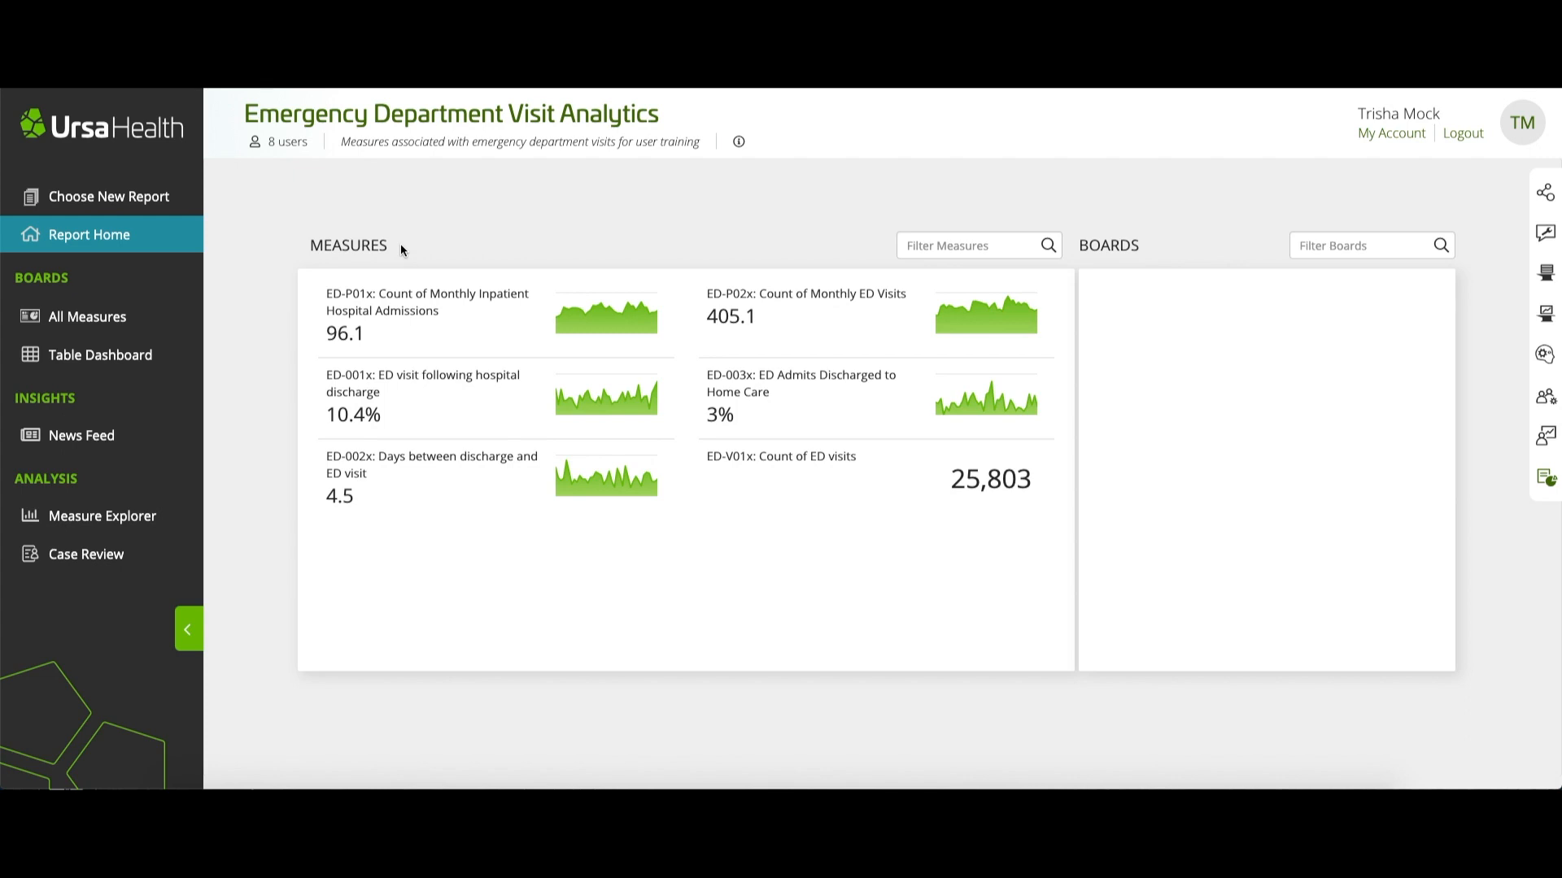
# Open the ED-V01x: Count of ED visits measure and view the cases behind its bar
pyautogui.click(772, 469)
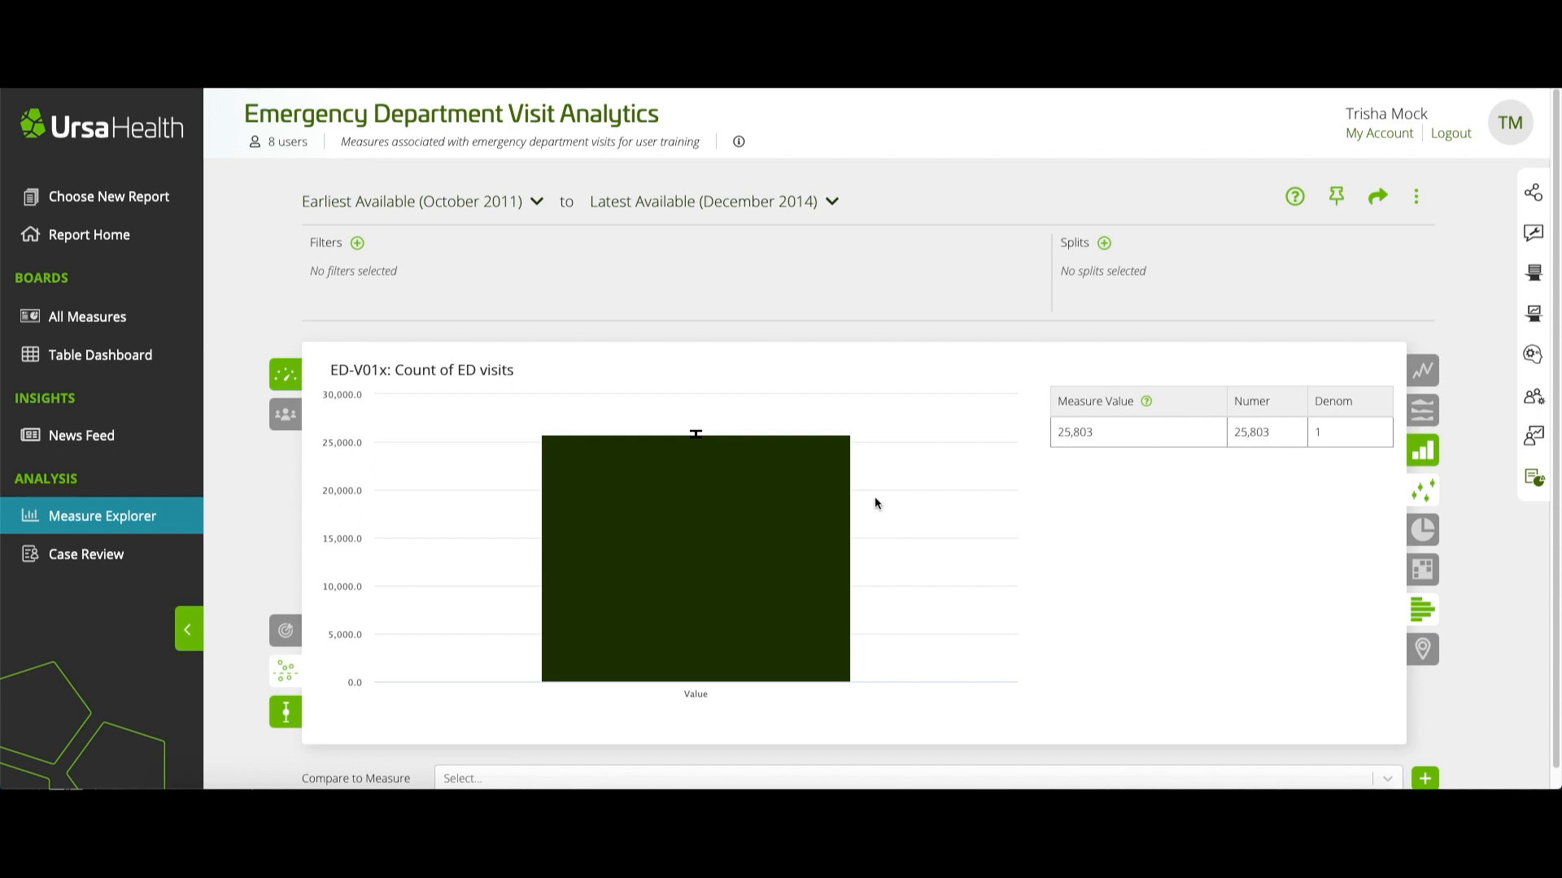
pyautogui.moveTo(724, 481)
pyautogui.click(725, 482)
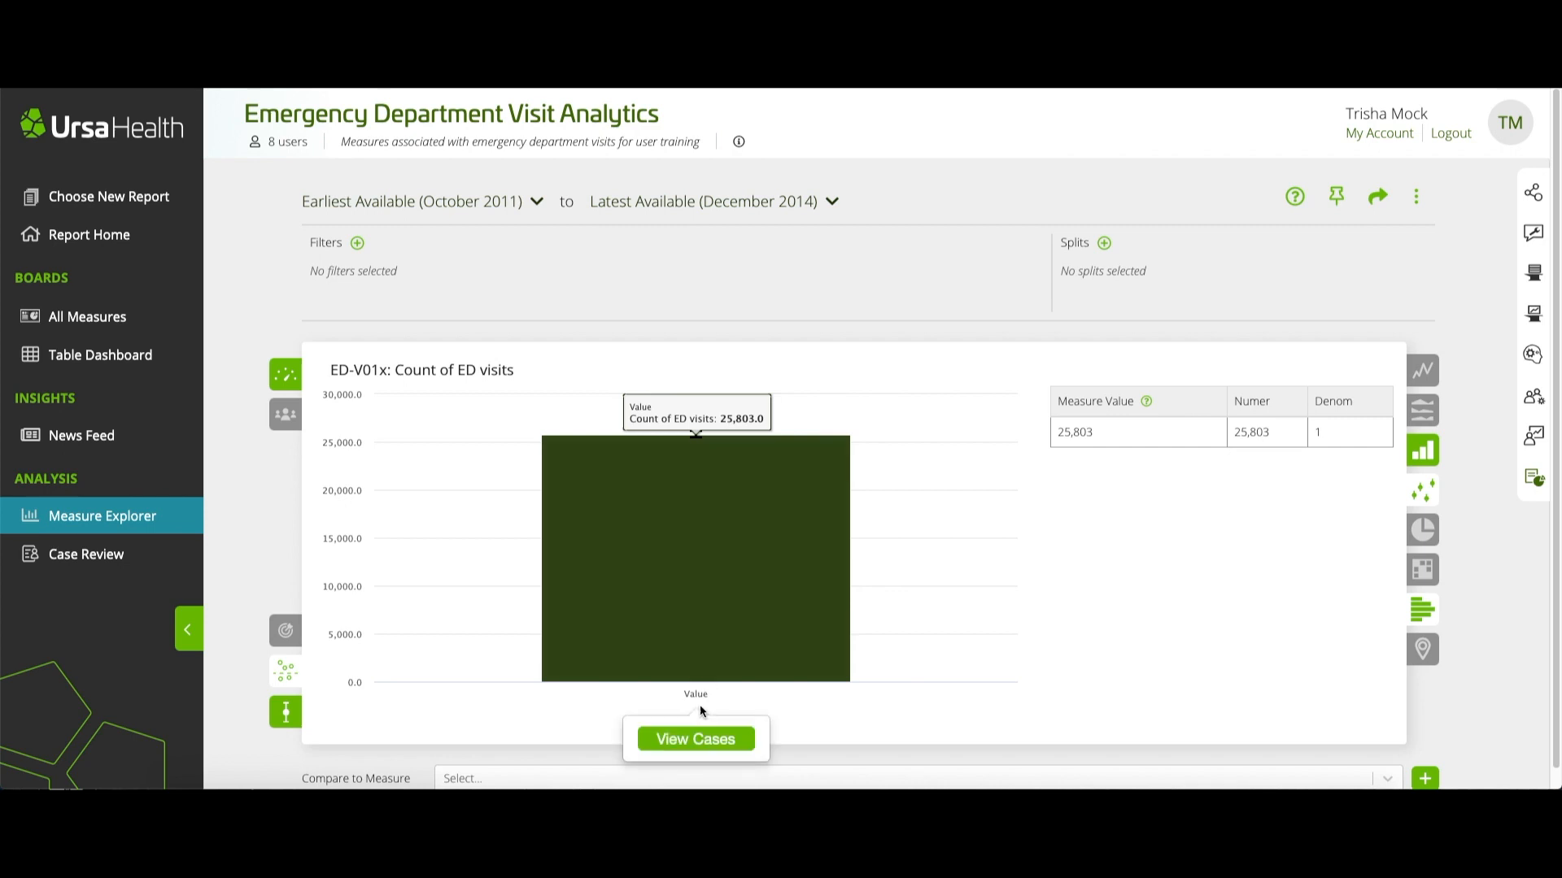
pyautogui.click(692, 747)
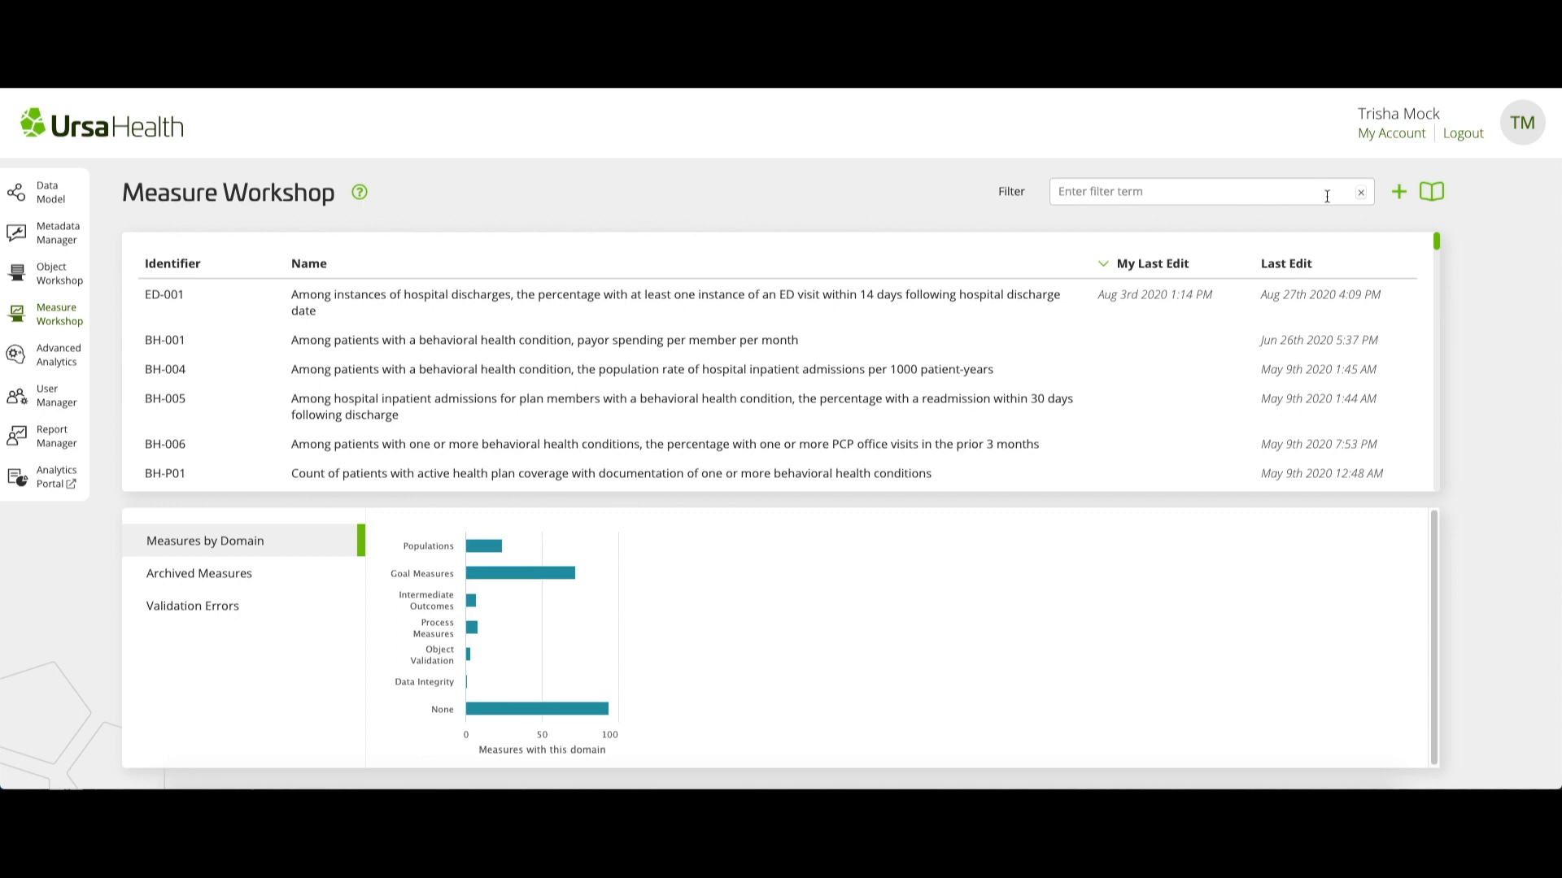
# Start a new measure based on the Count of Object N Records template
pyautogui.click(1397, 193)
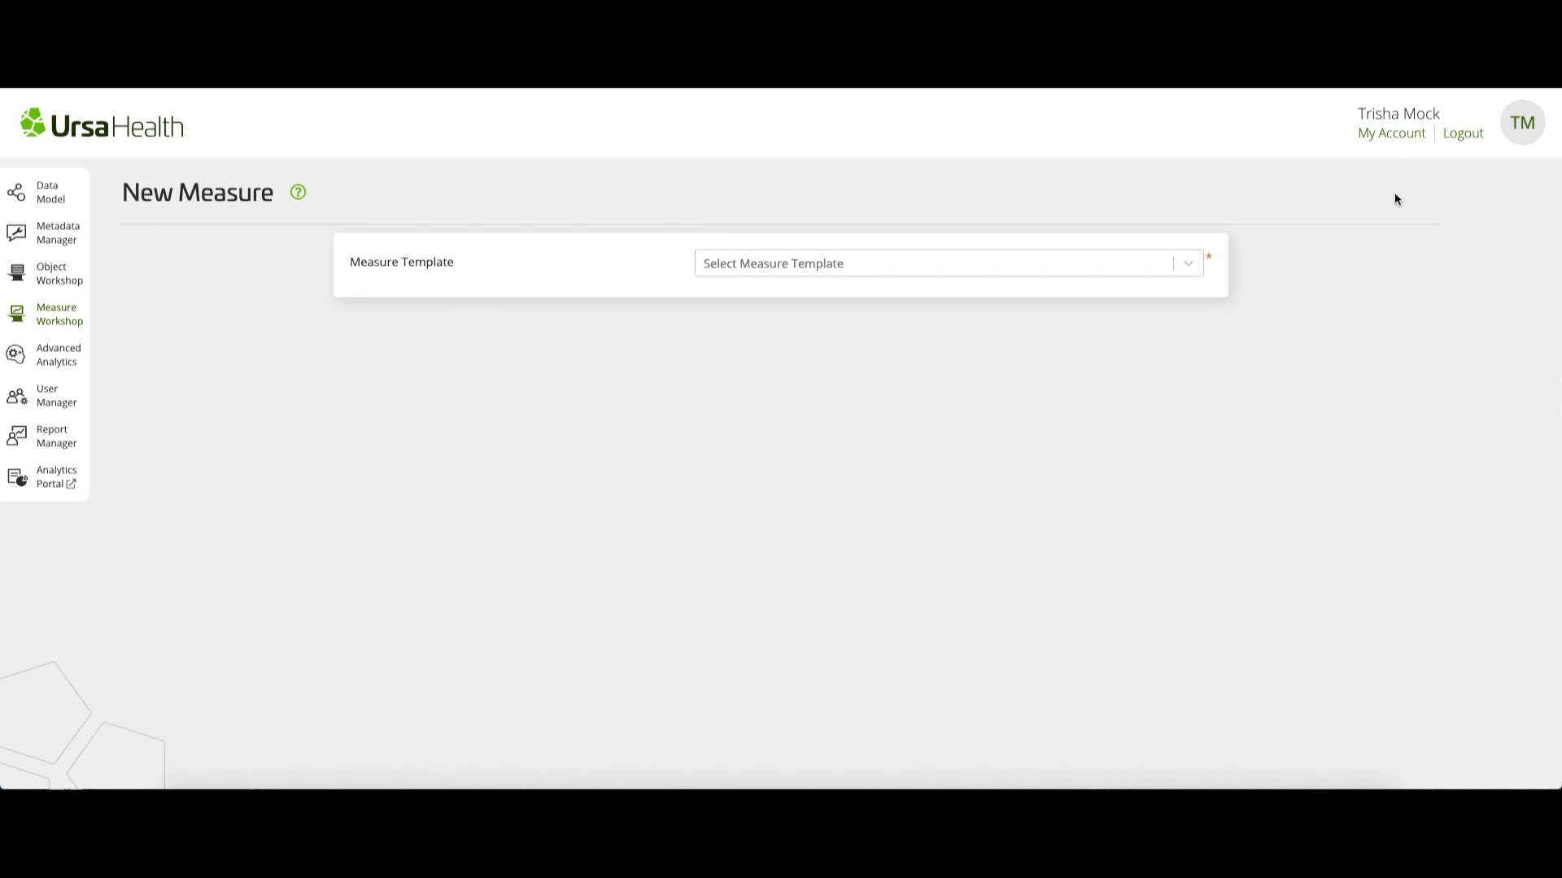
pyautogui.click(947, 272)
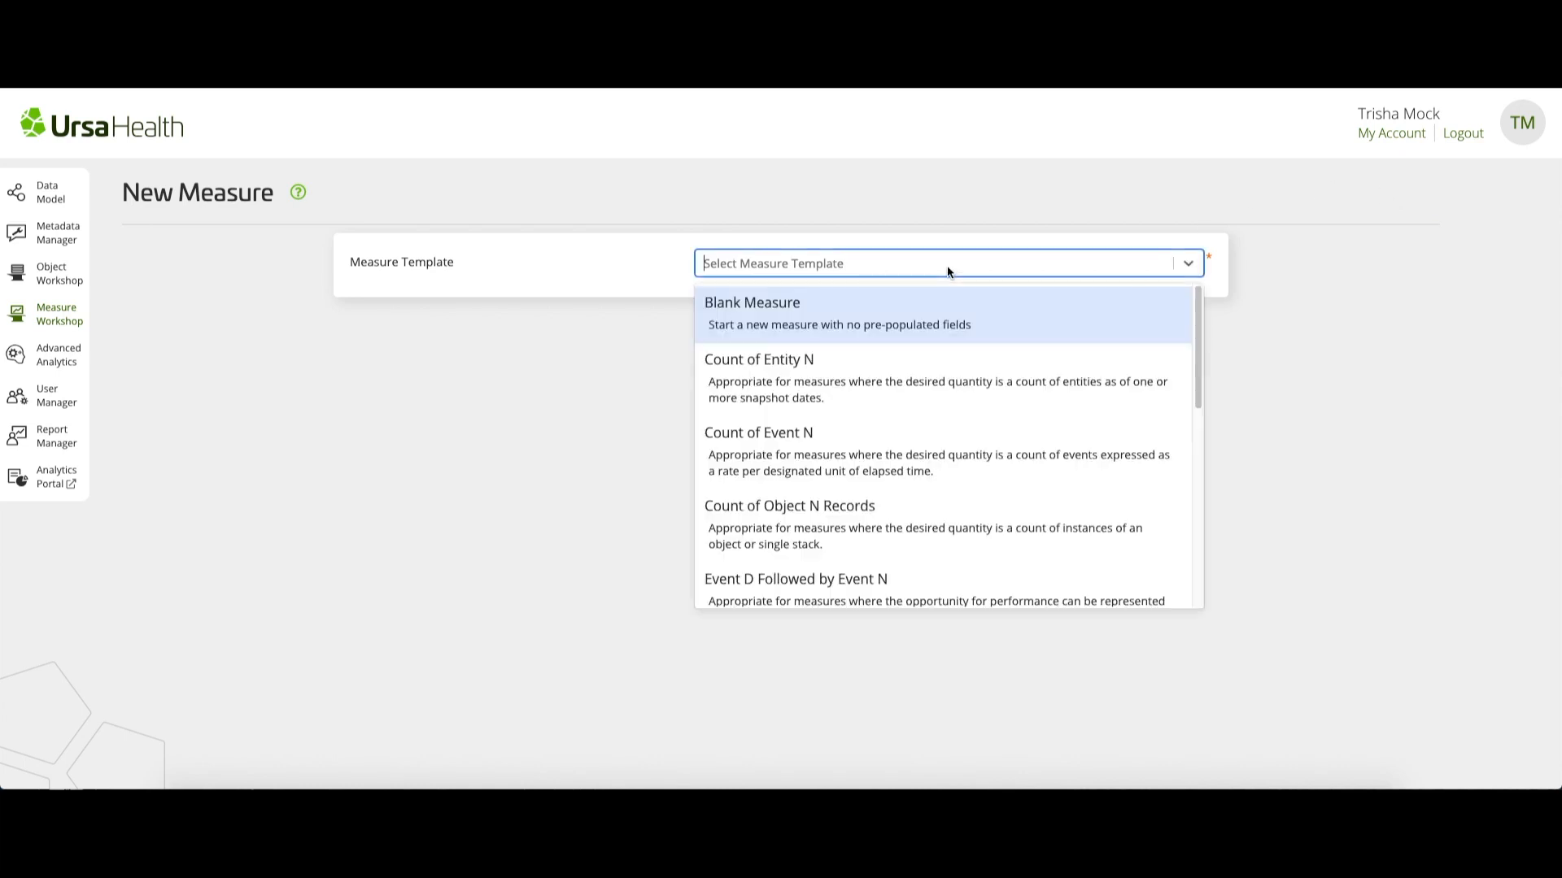
pyautogui.click(924, 511)
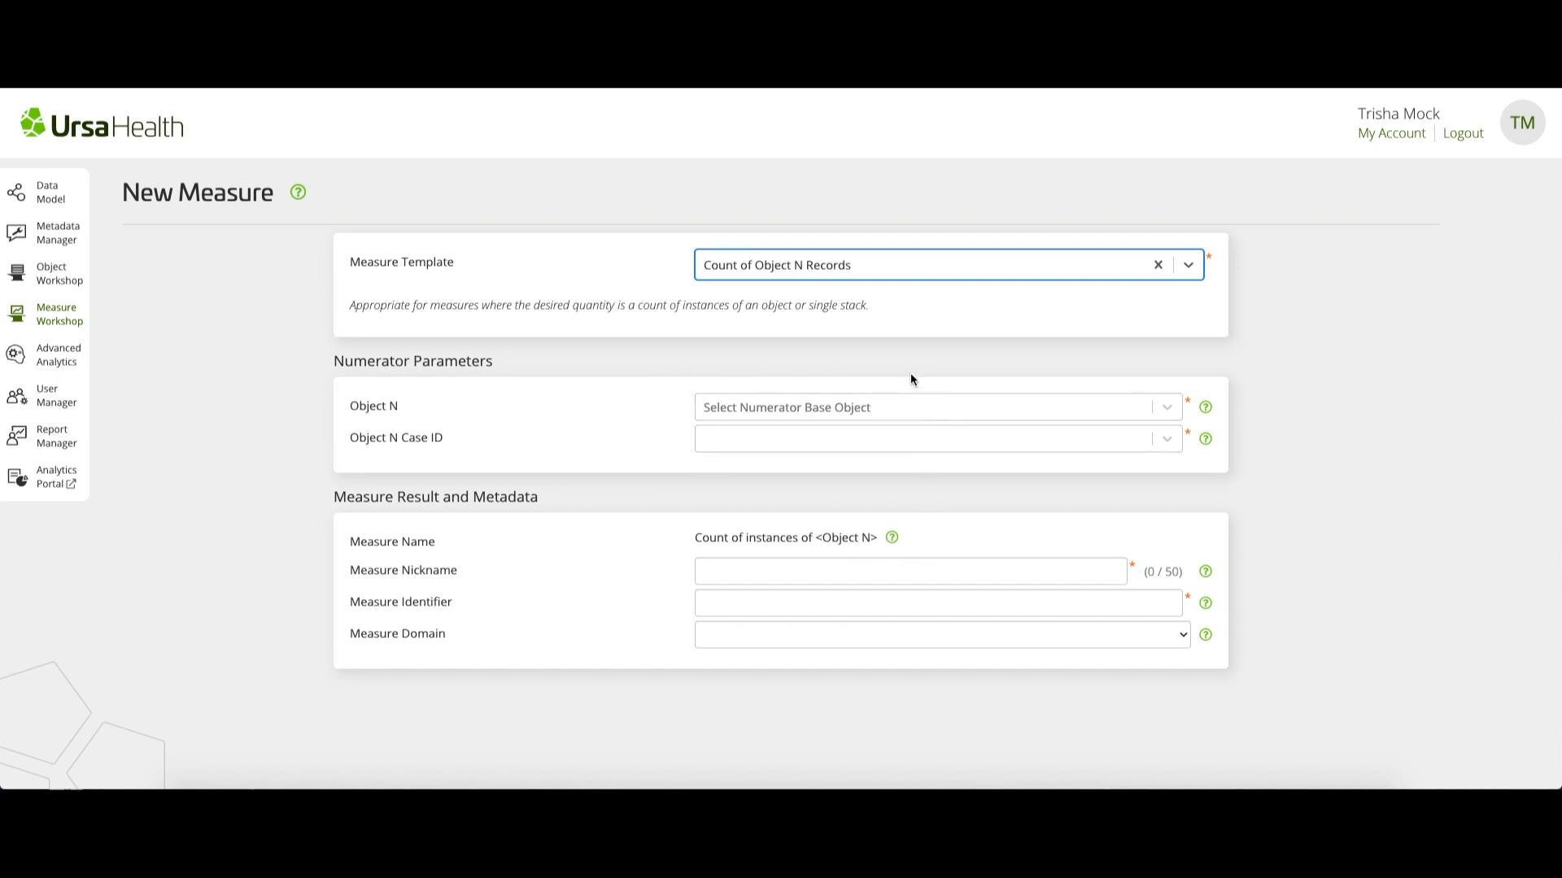
# Set the numerator's Object N to [SO/URSA] Claims-Based ED Visits
pyautogui.click(830, 409)
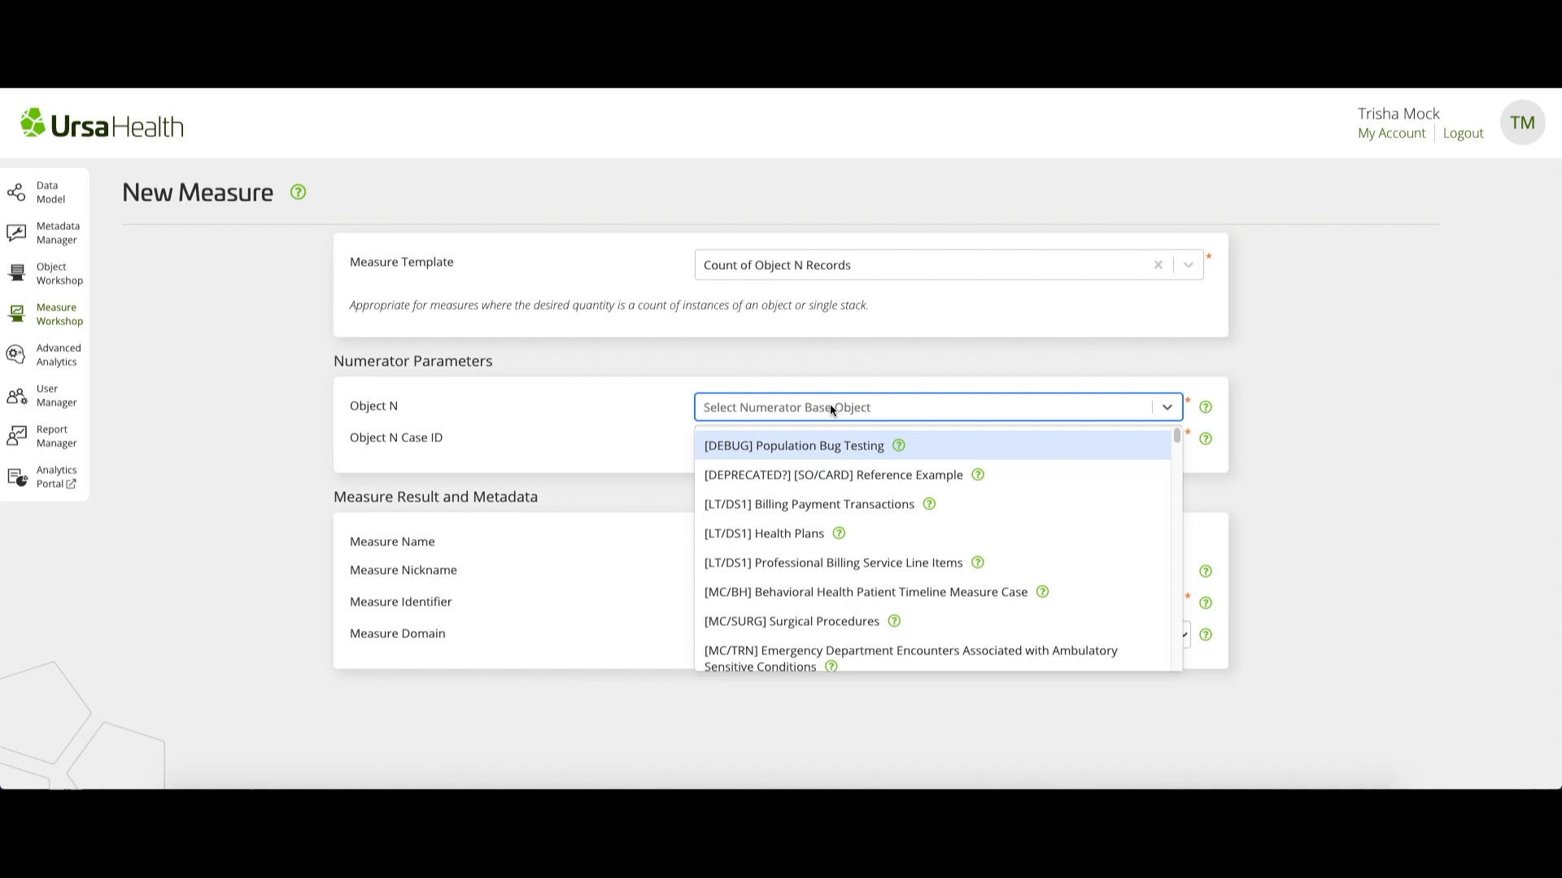
pyautogui.write('[SO/URSA')
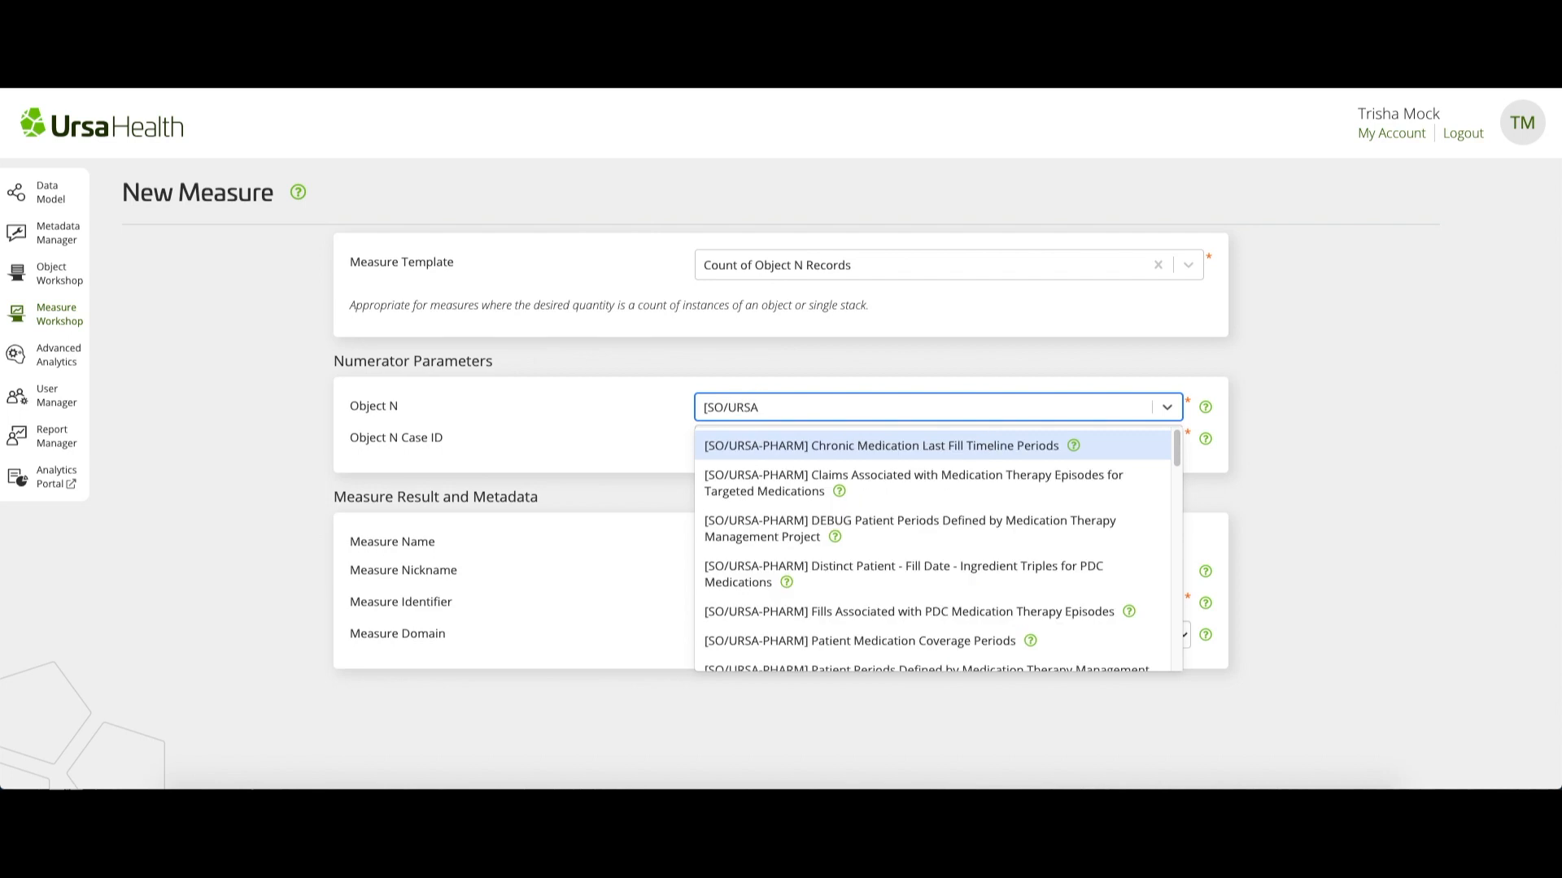
pyautogui.write('] ')
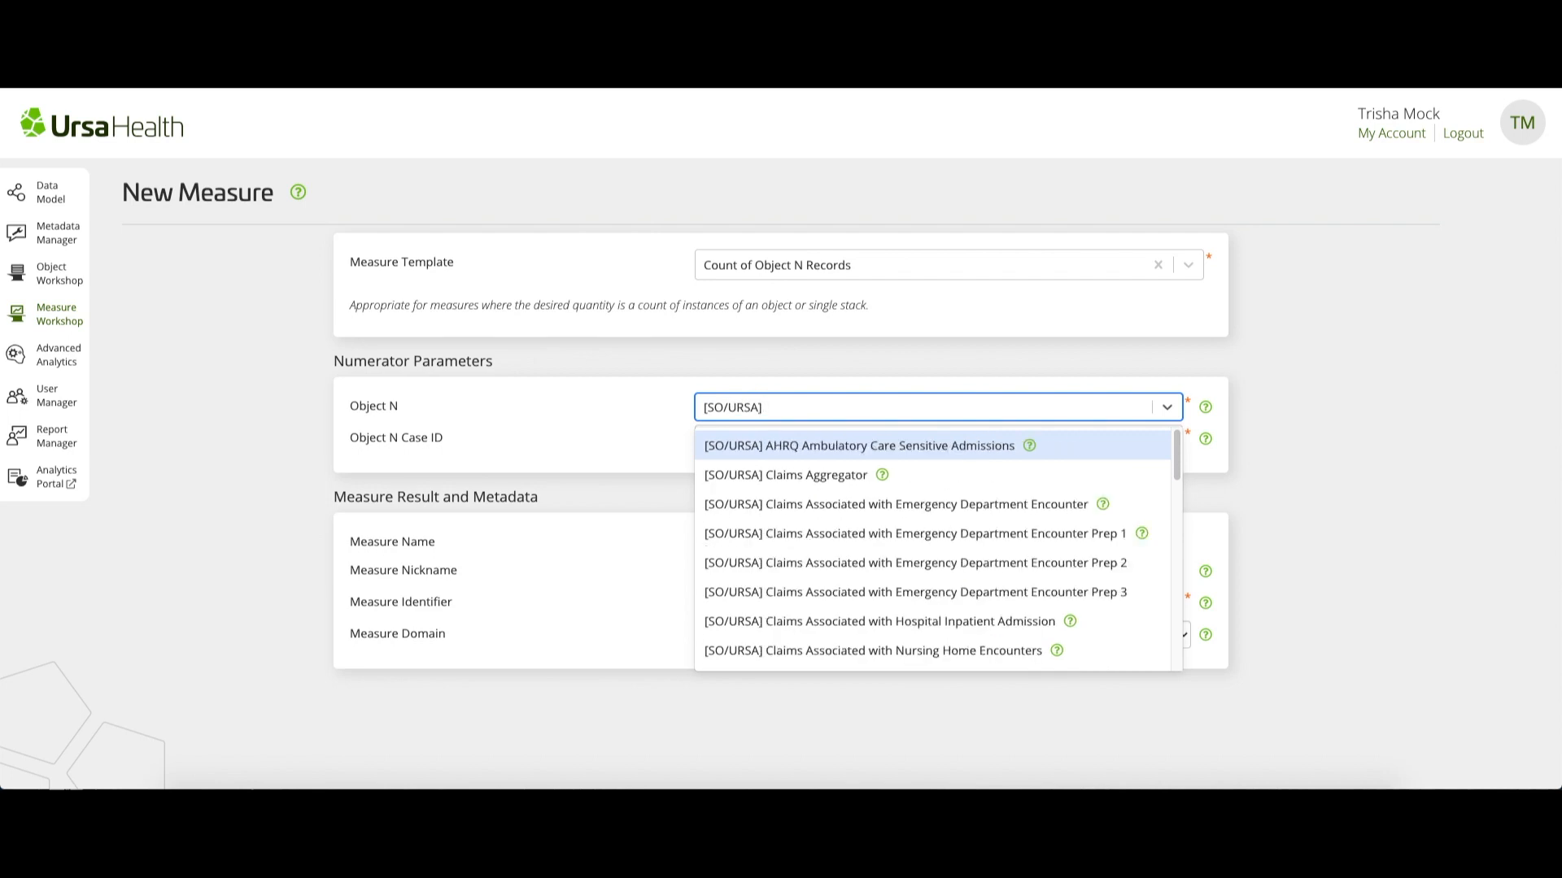
pyautogui.write('Claims ')
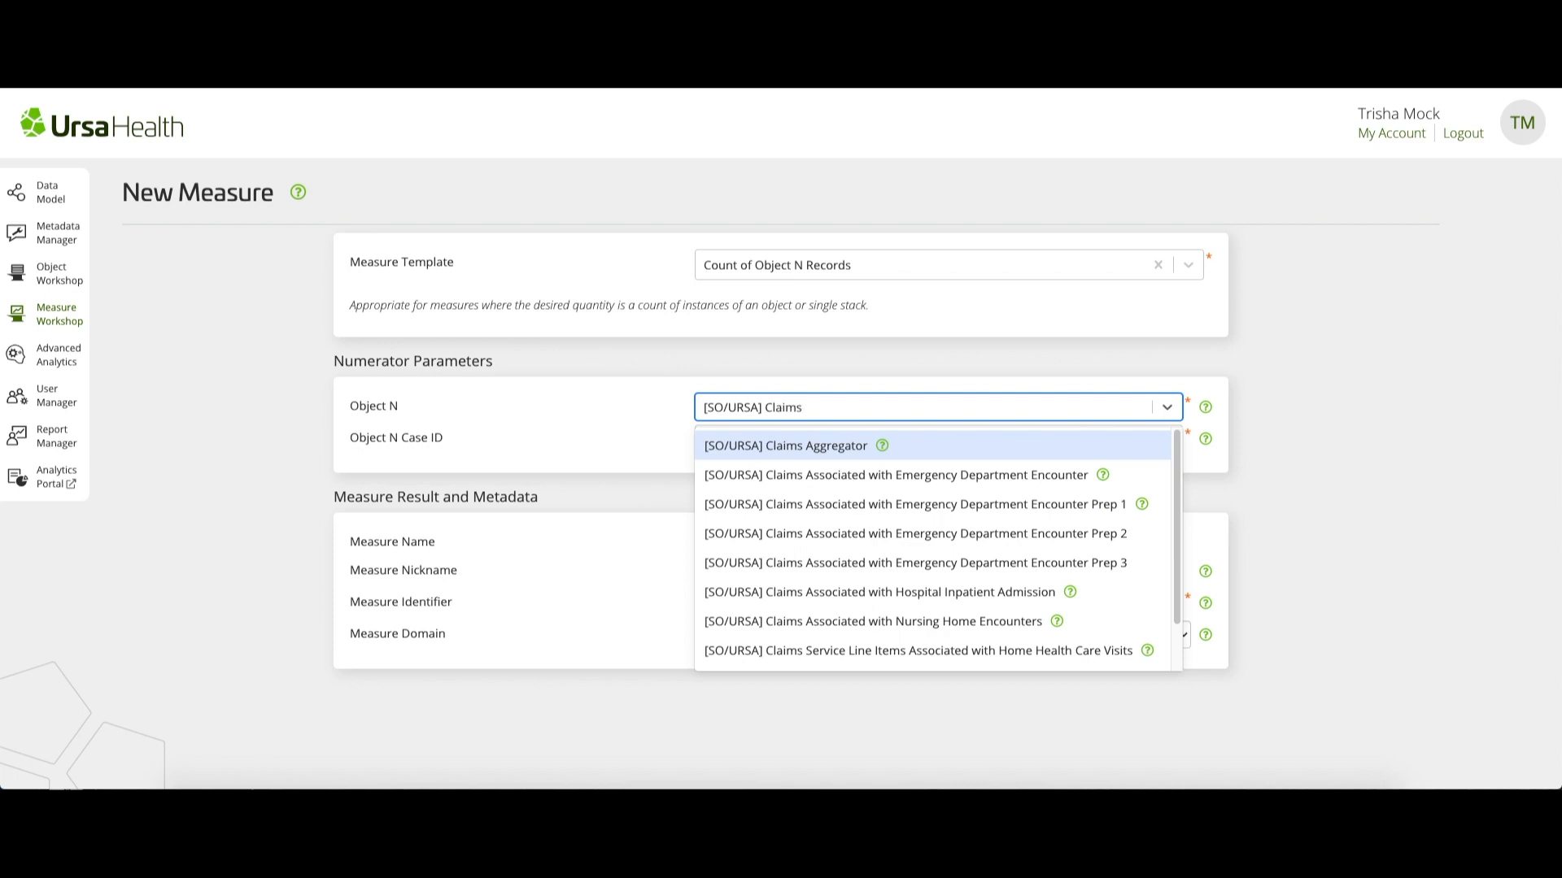
pyautogui.write('-Ba')
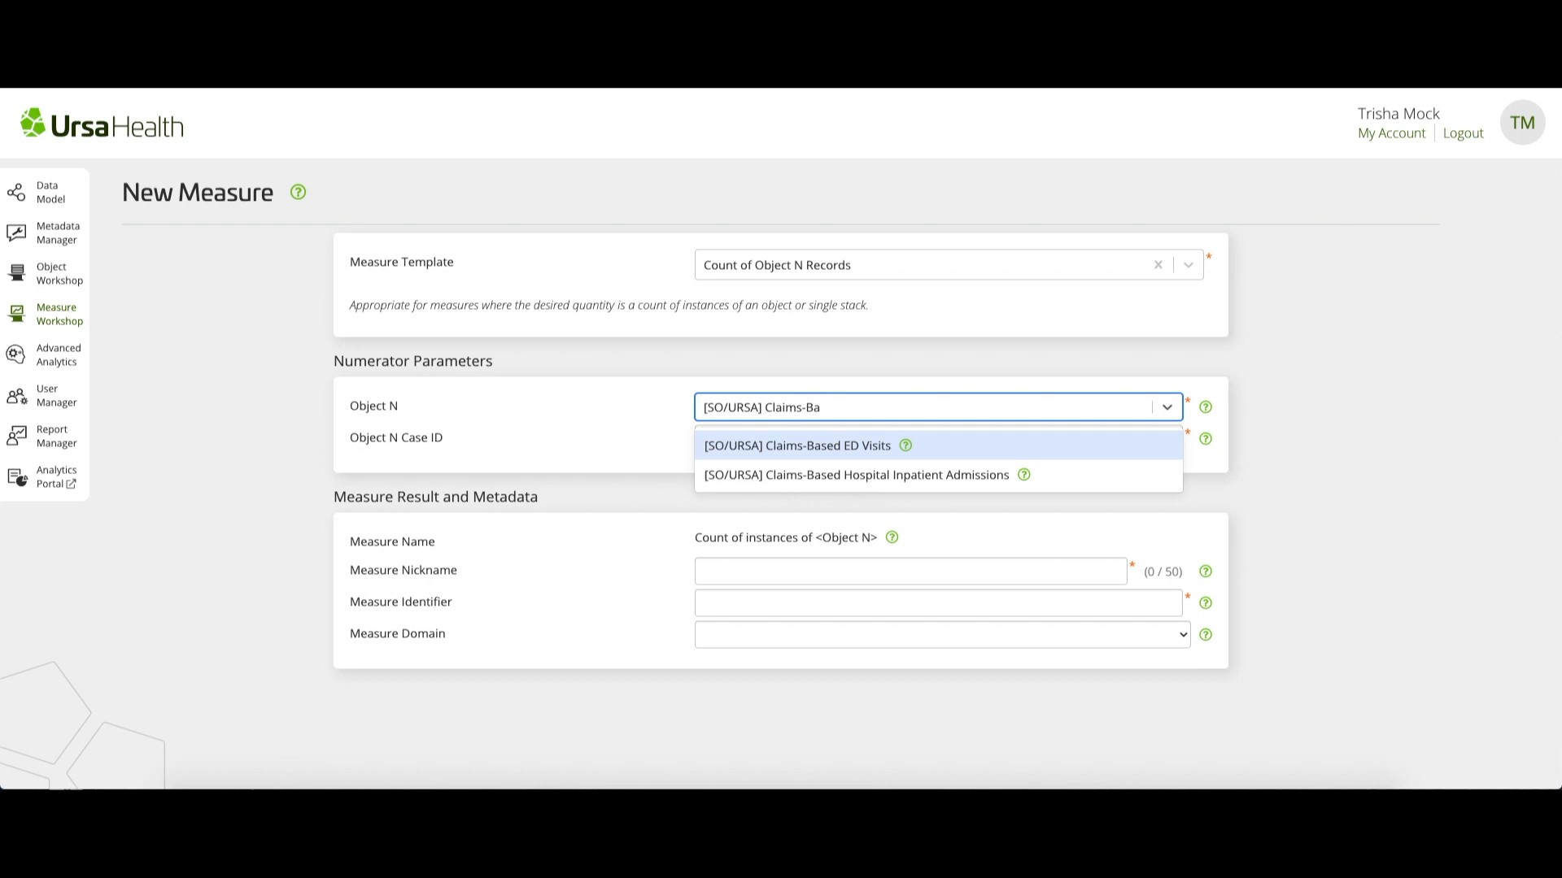
pyautogui.click(867, 445)
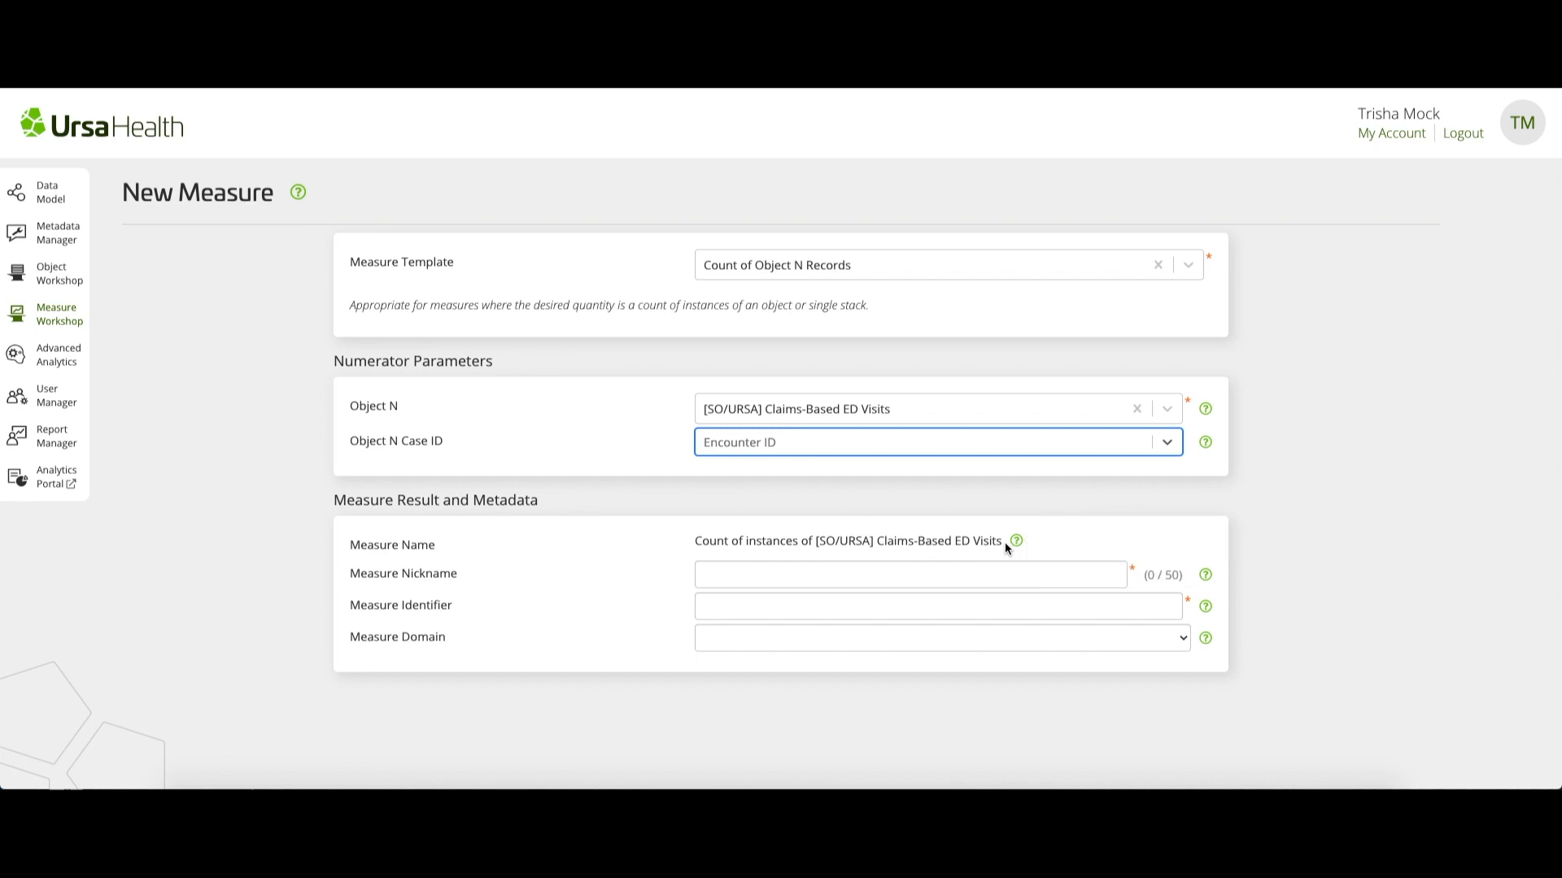
# Give the measure the nickname "Count of ED visits", the identifier ED-V01 and the Object Validation domain
pyautogui.press('Tab')
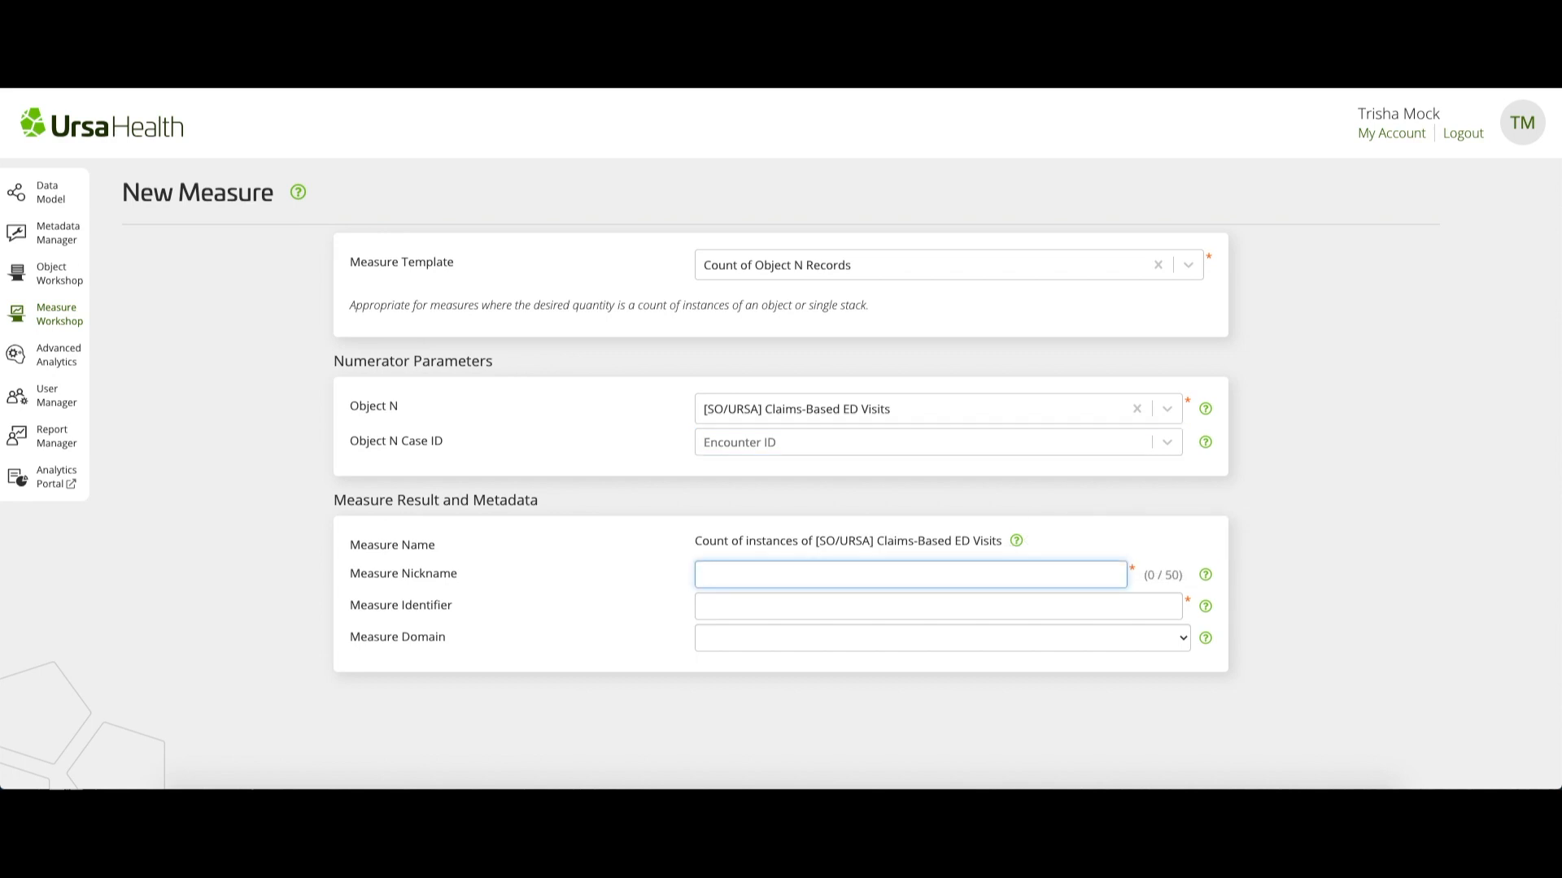
pyautogui.write('Count of ED visits')
pyautogui.click(705, 607)
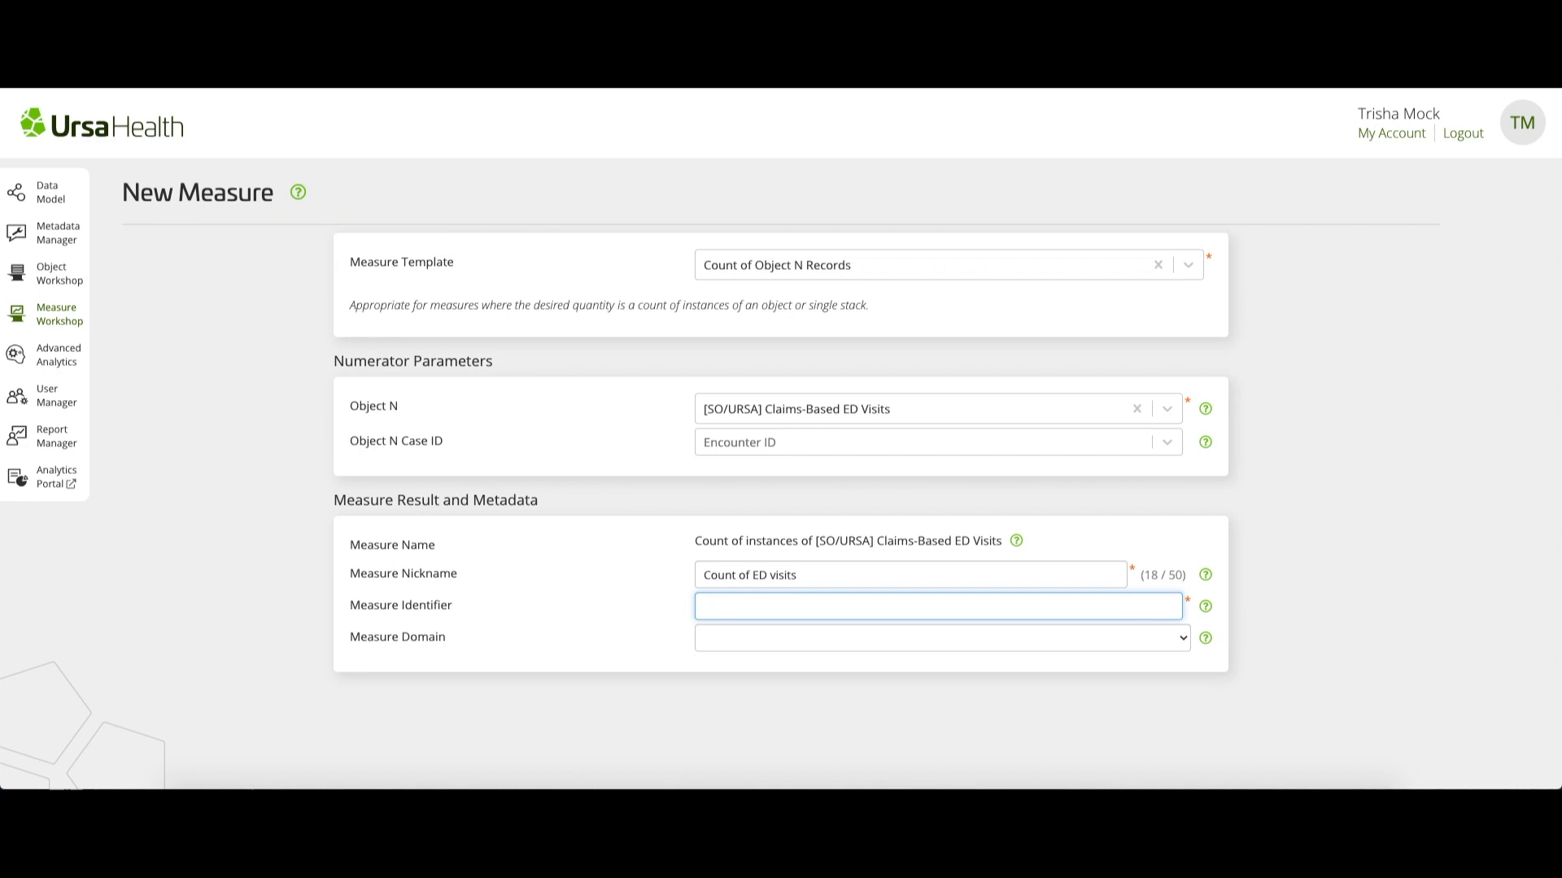
pyautogui.write('ED-V01')
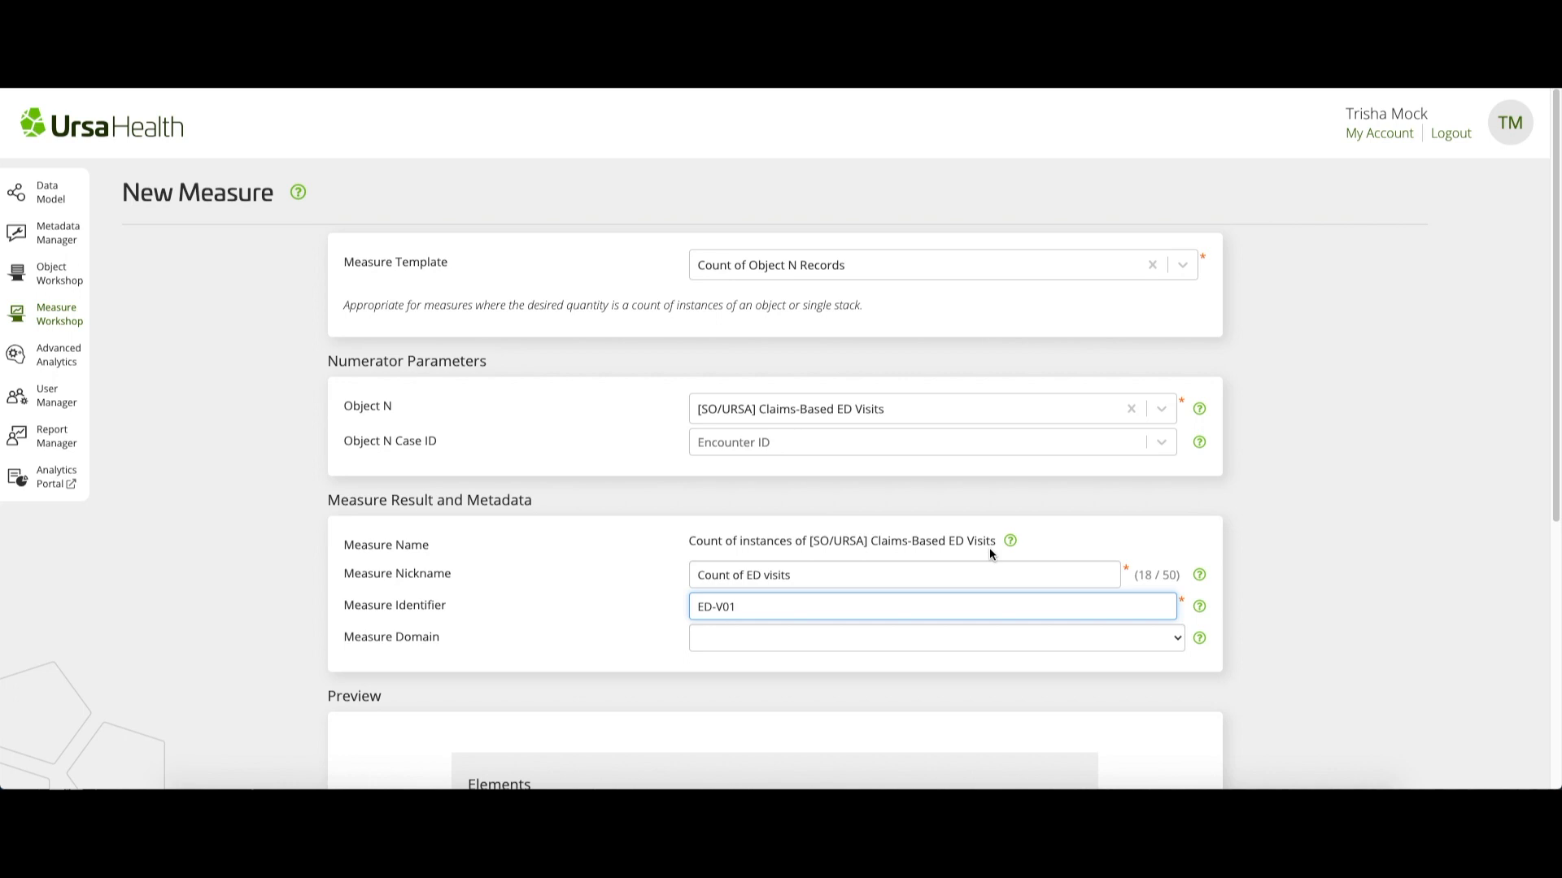
pyautogui.press('Tab')
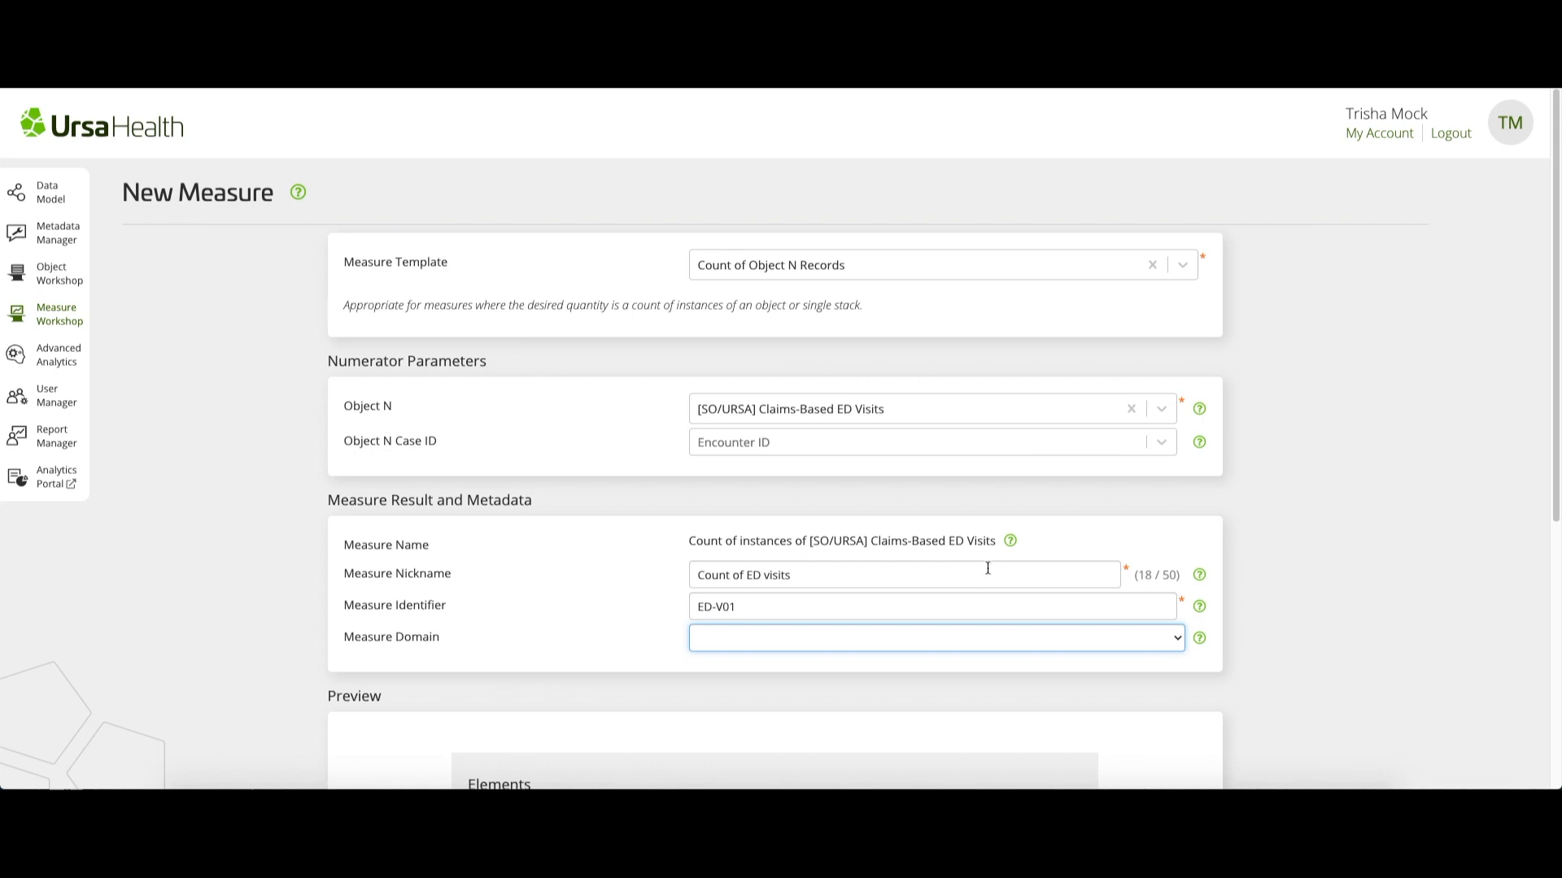
pyautogui.click(970, 643)
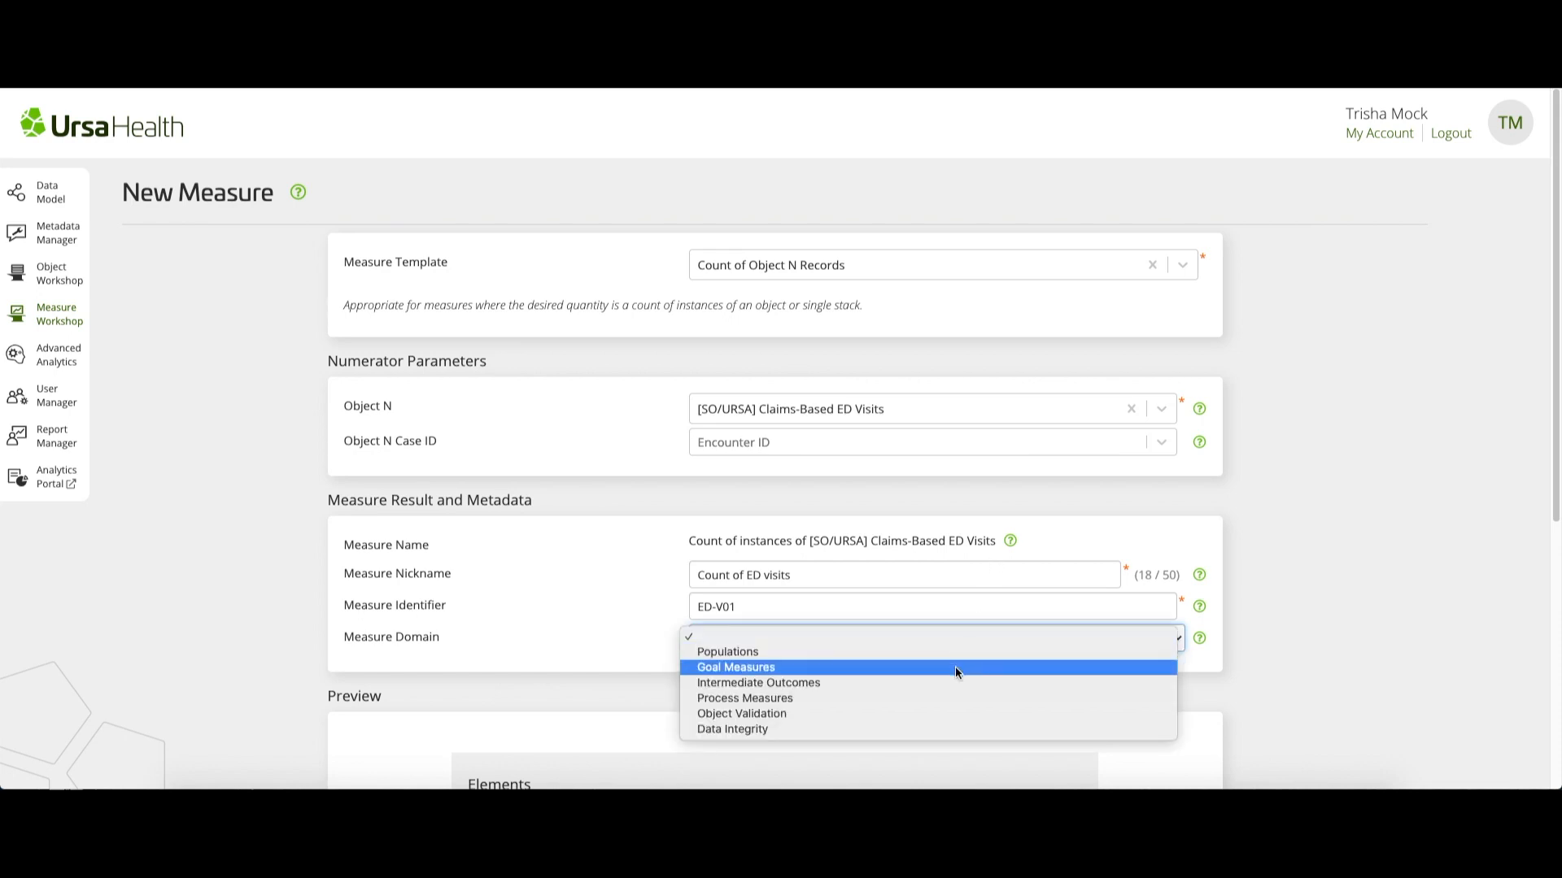
pyautogui.click(950, 716)
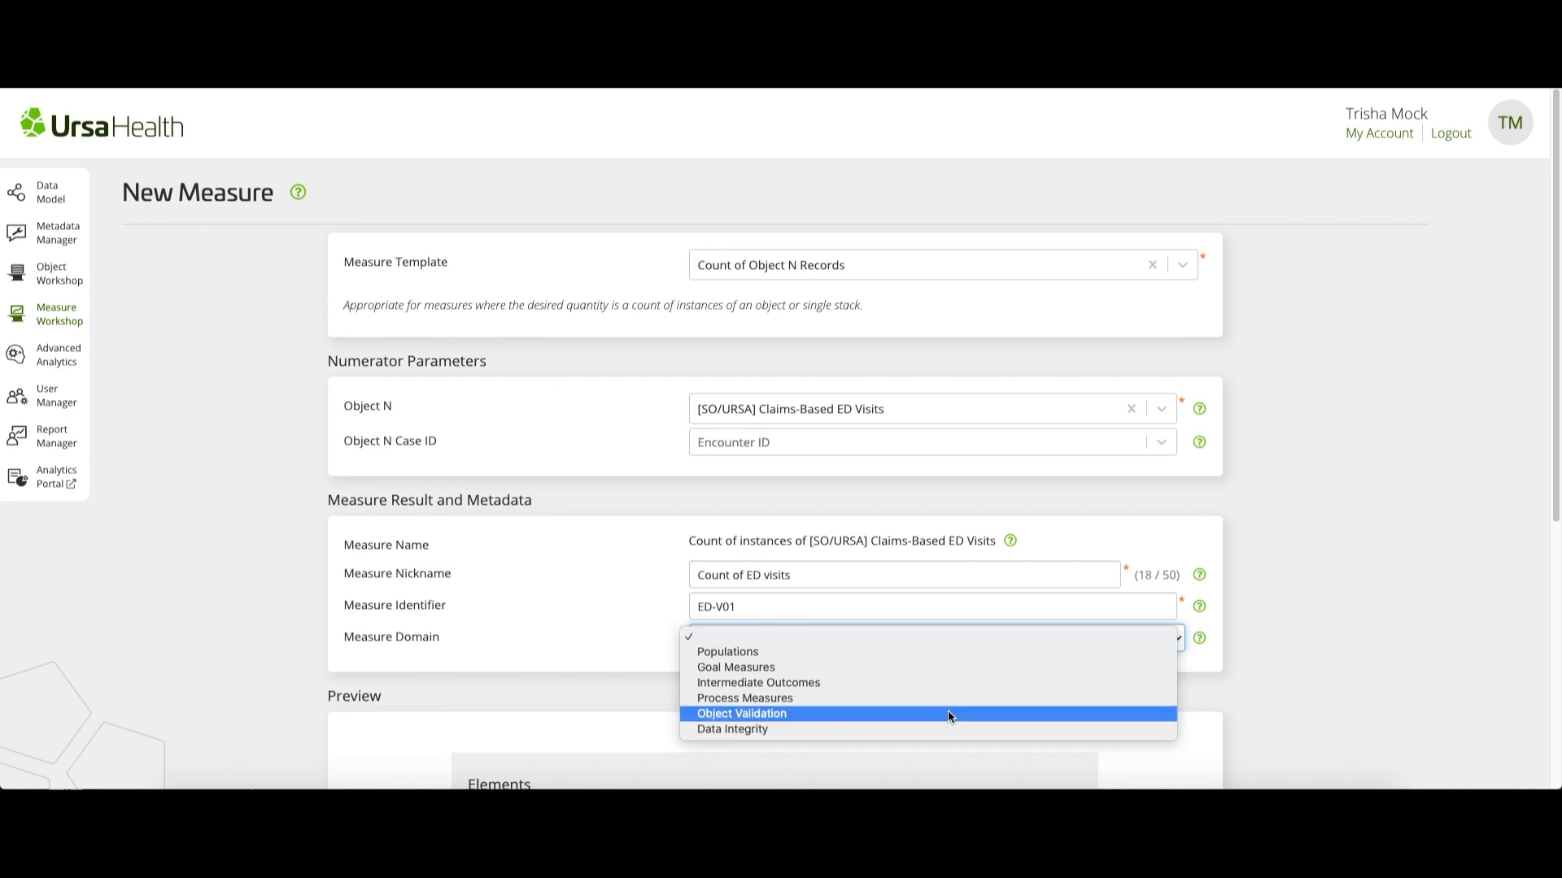
# Review the preview, create the measure, and accept its measure name in the naming properties
pyautogui.scroll(-3, 948, 716)
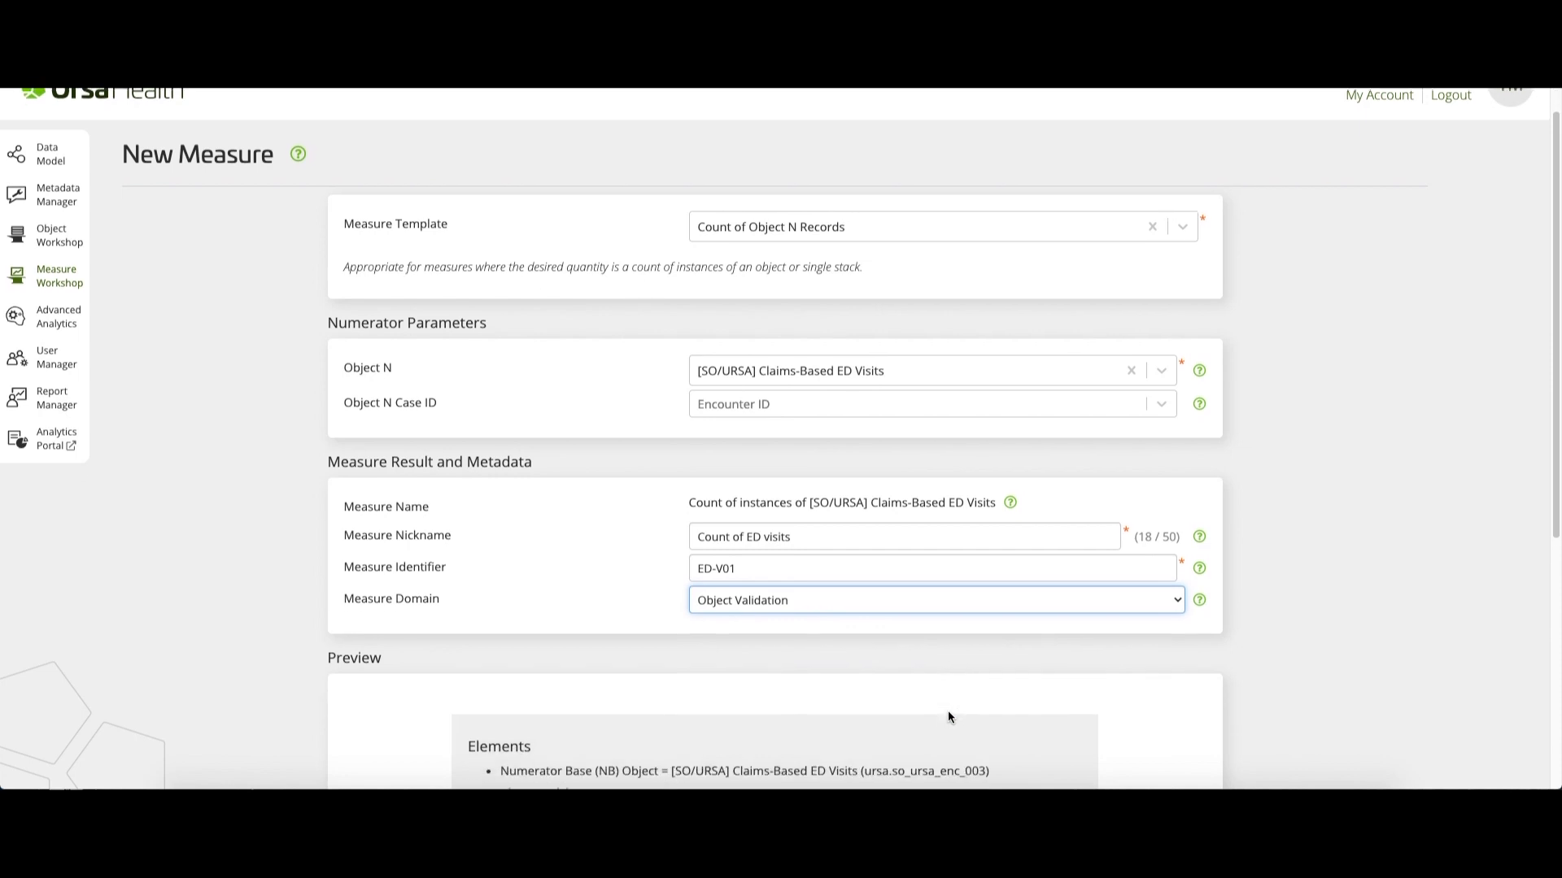
pyautogui.scroll(-3, 948, 716)
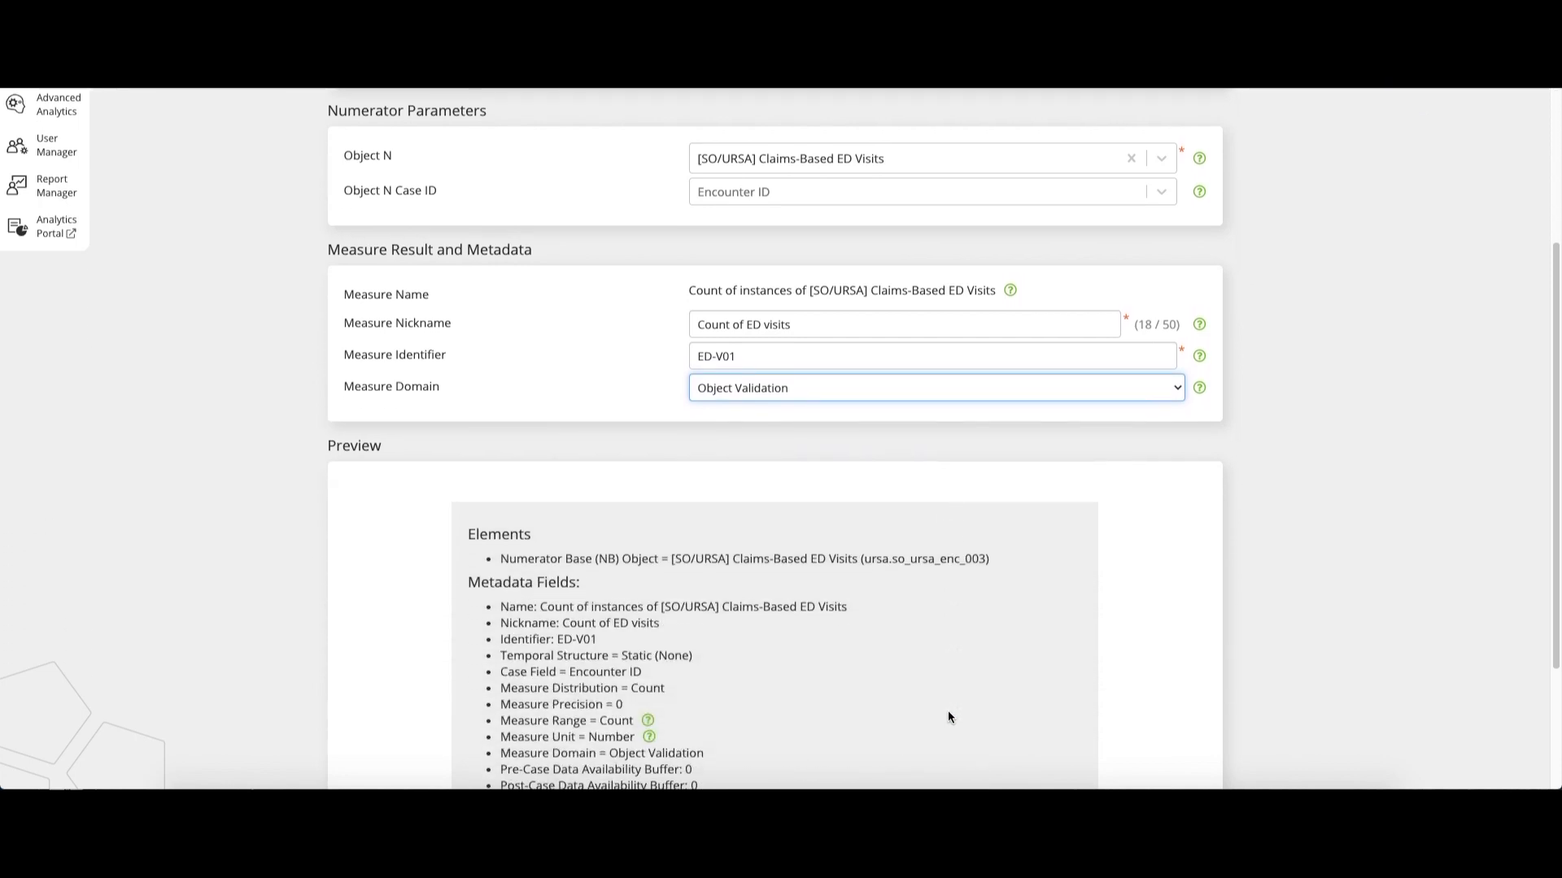
pyautogui.scroll(-3, 949, 712)
pyautogui.scroll(-2, 948, 715)
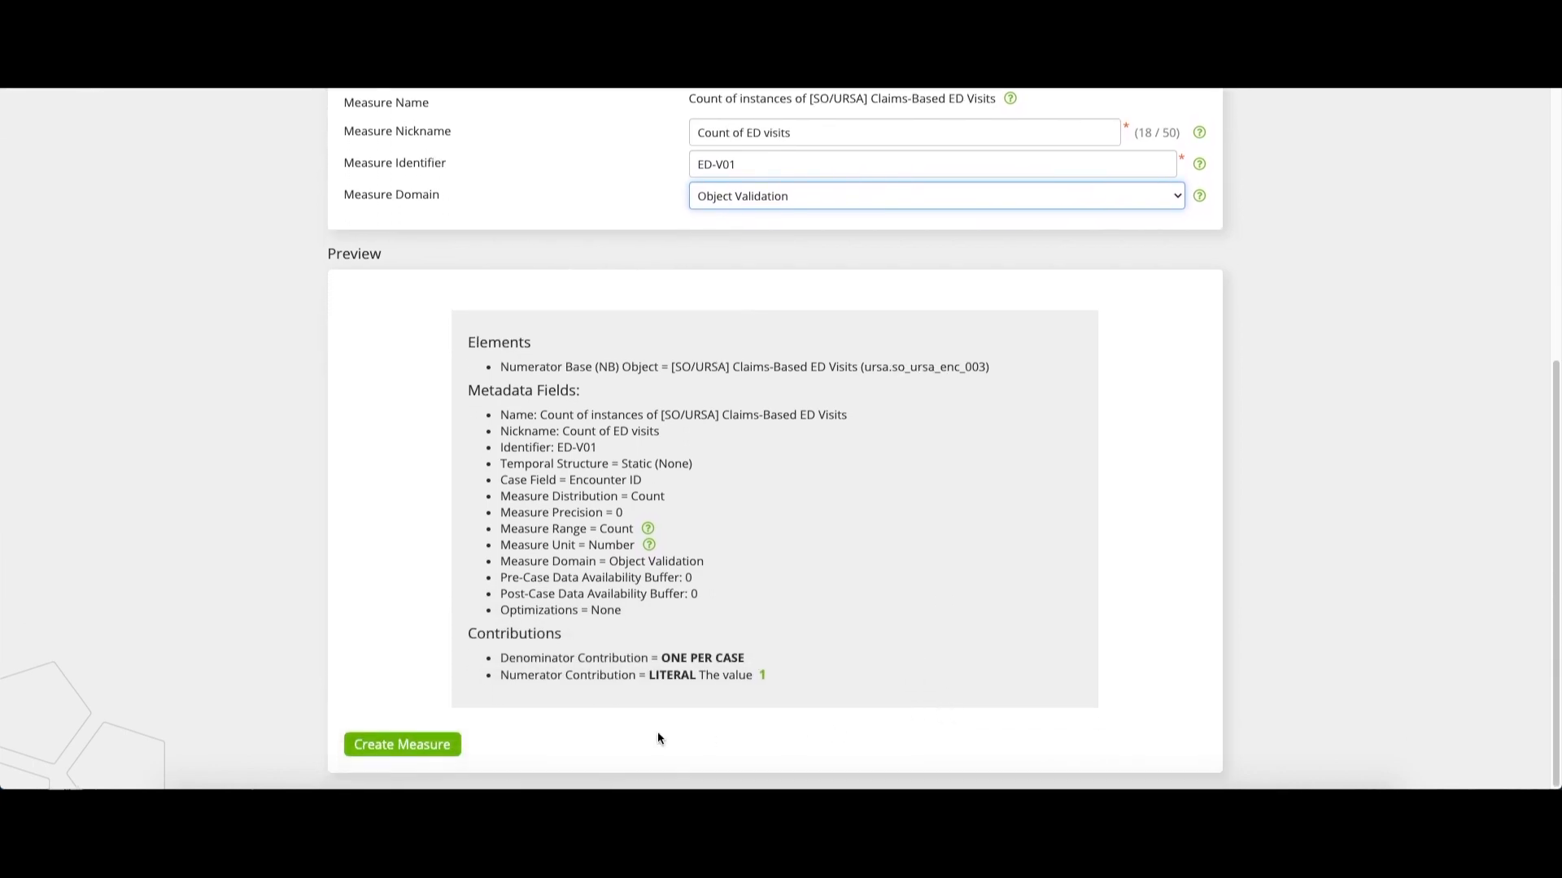
pyautogui.click(436, 746)
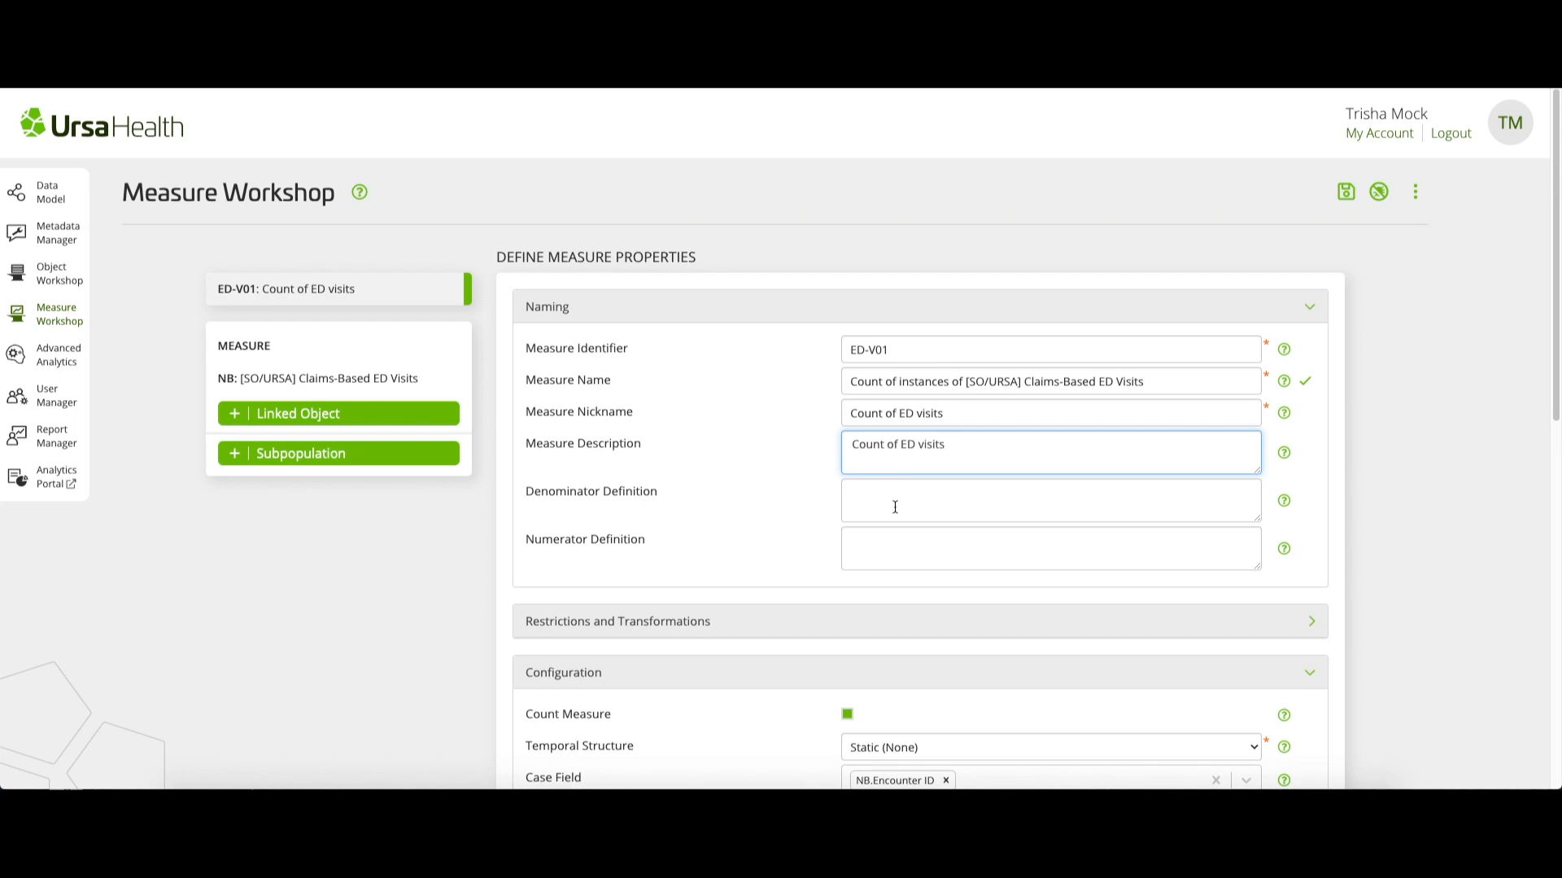
pyautogui.click(1306, 385)
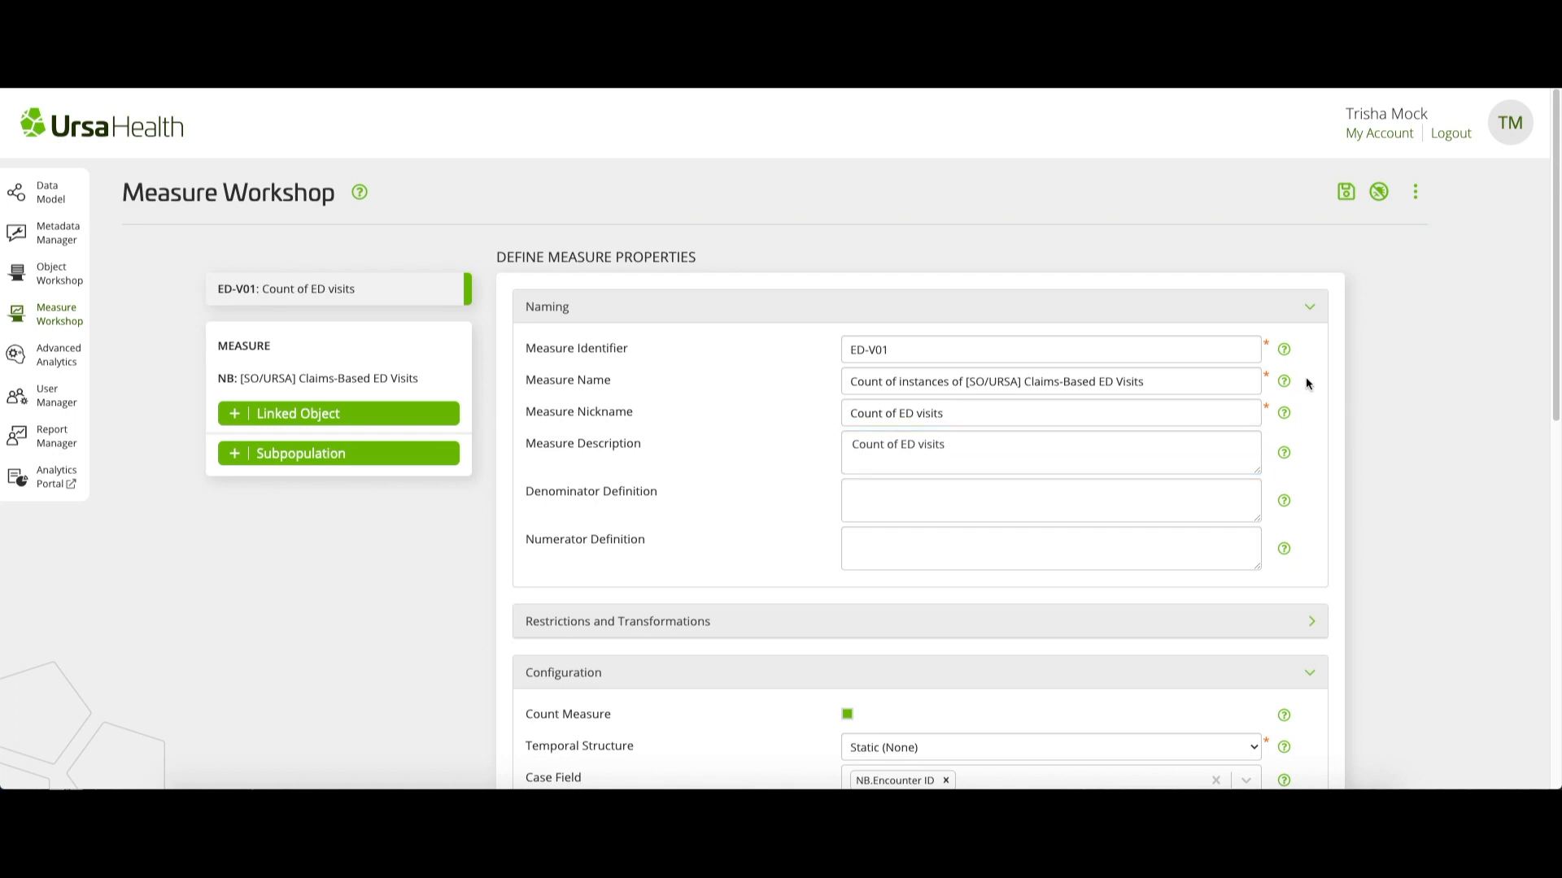
# Turn off inheriting field settings from the object for the Claims-Based ED Visits numerator base
pyautogui.click(431, 384)
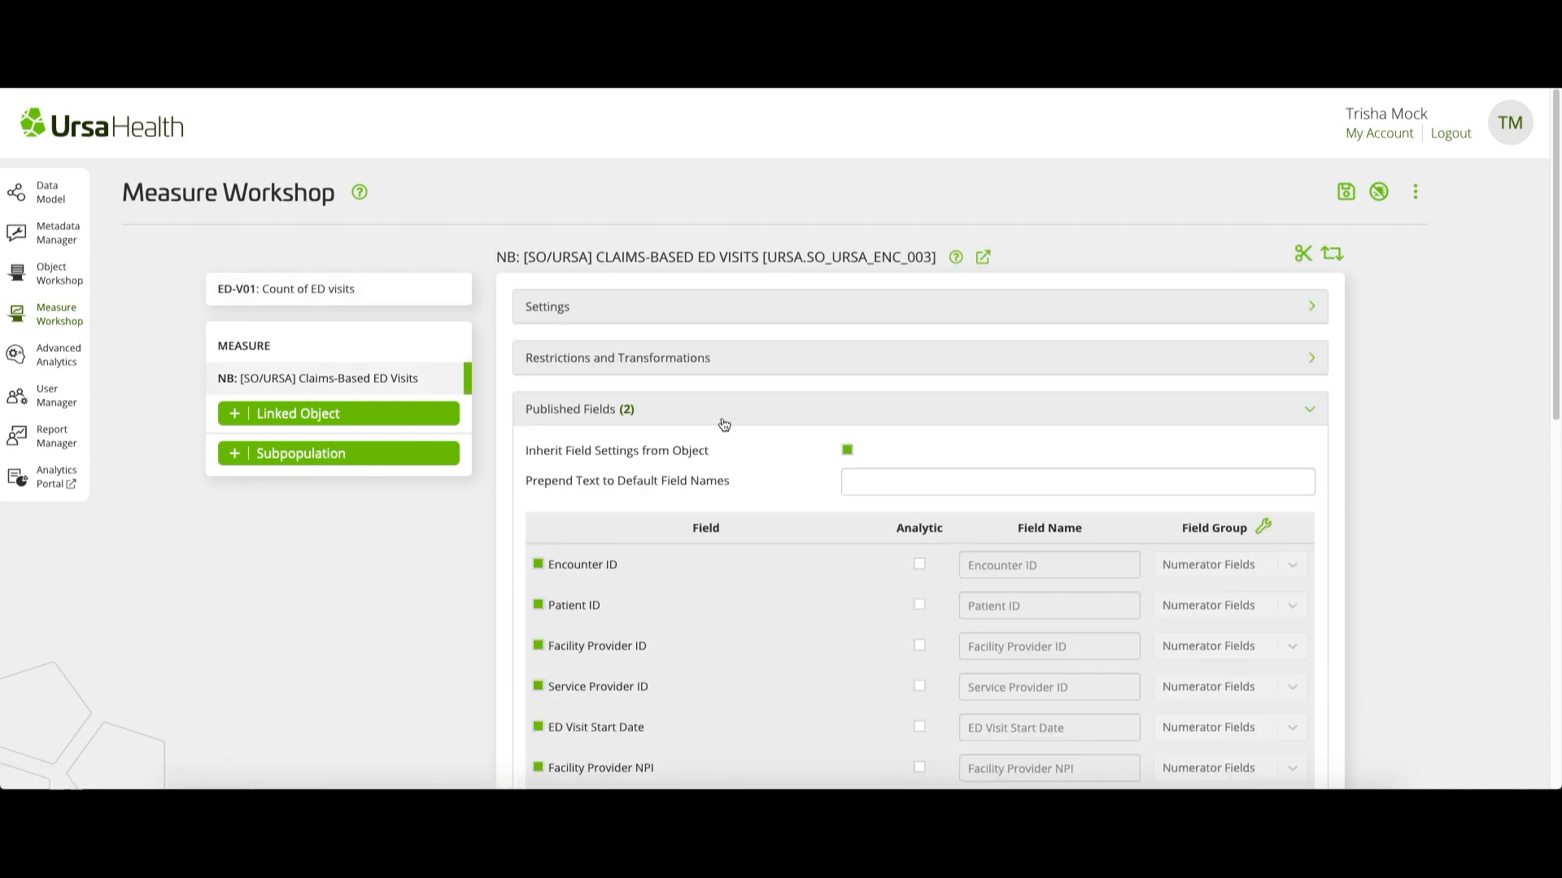
pyautogui.scroll(-1, 724, 424)
pyautogui.scroll(-3, 724, 425)
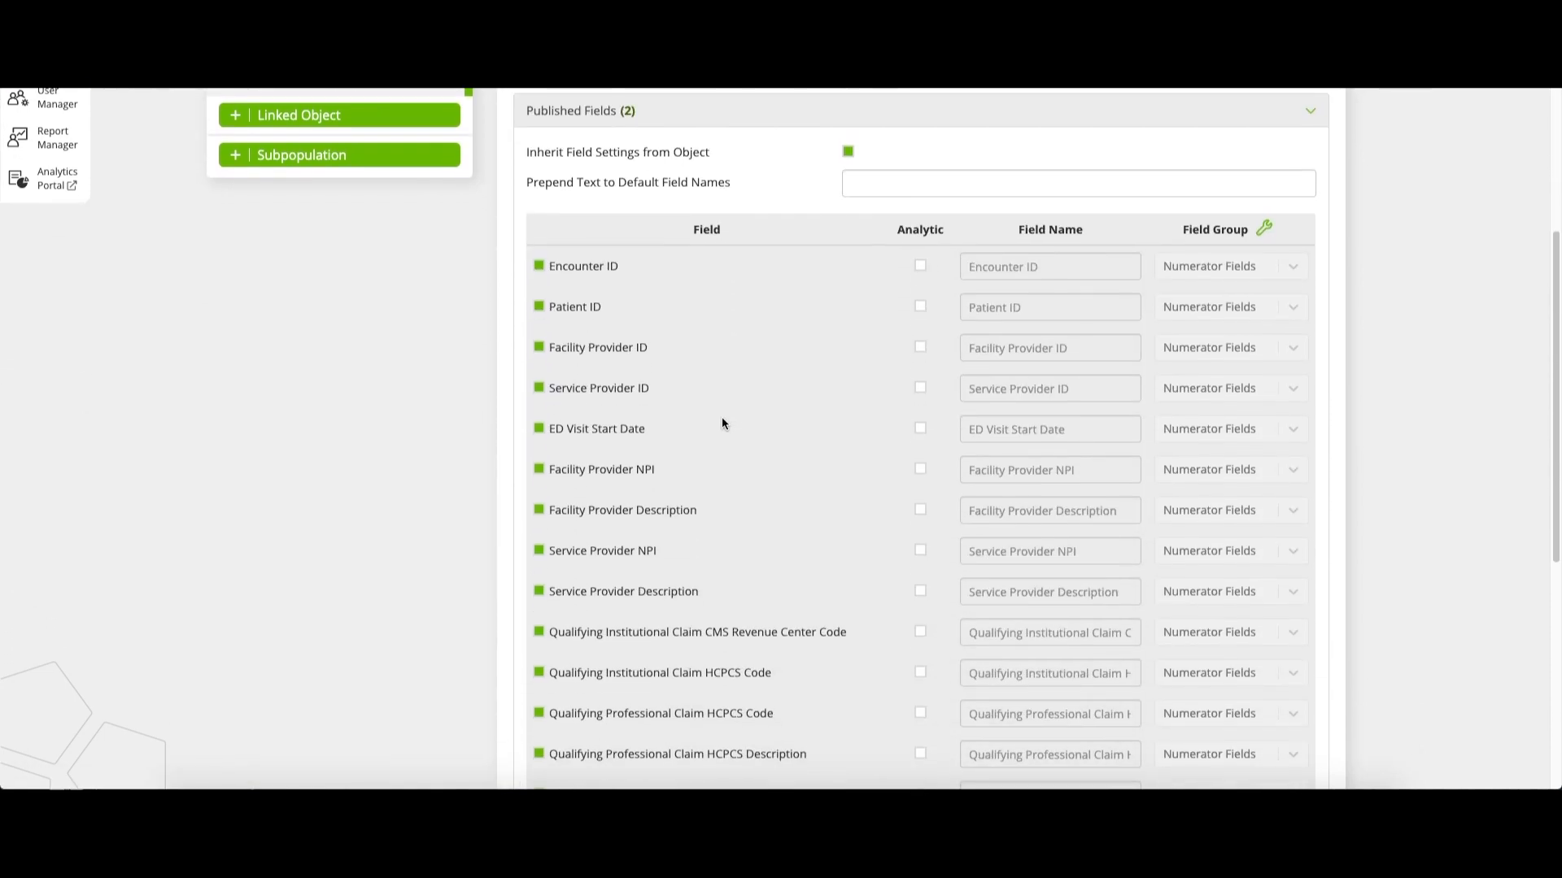
pyautogui.click(847, 151)
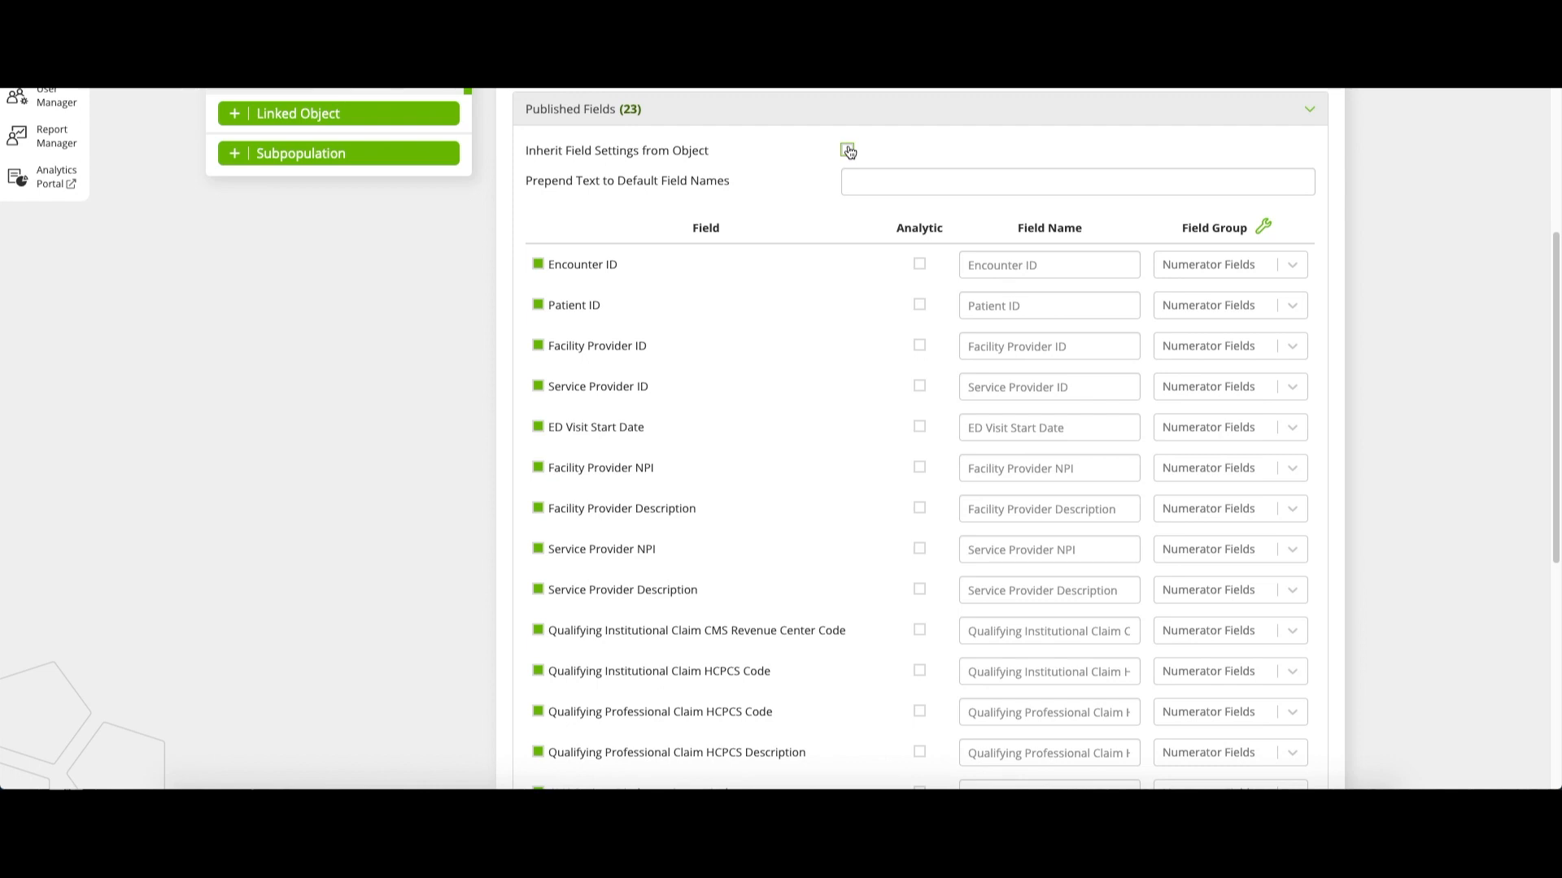
# Mark Facility Provider Description, Is Patient Admitted To Observation and Is Patient Admitted To Hospital Inpatient as analytic fields
pyautogui.scroll(-1, 867, 448)
pyautogui.click(919, 419)
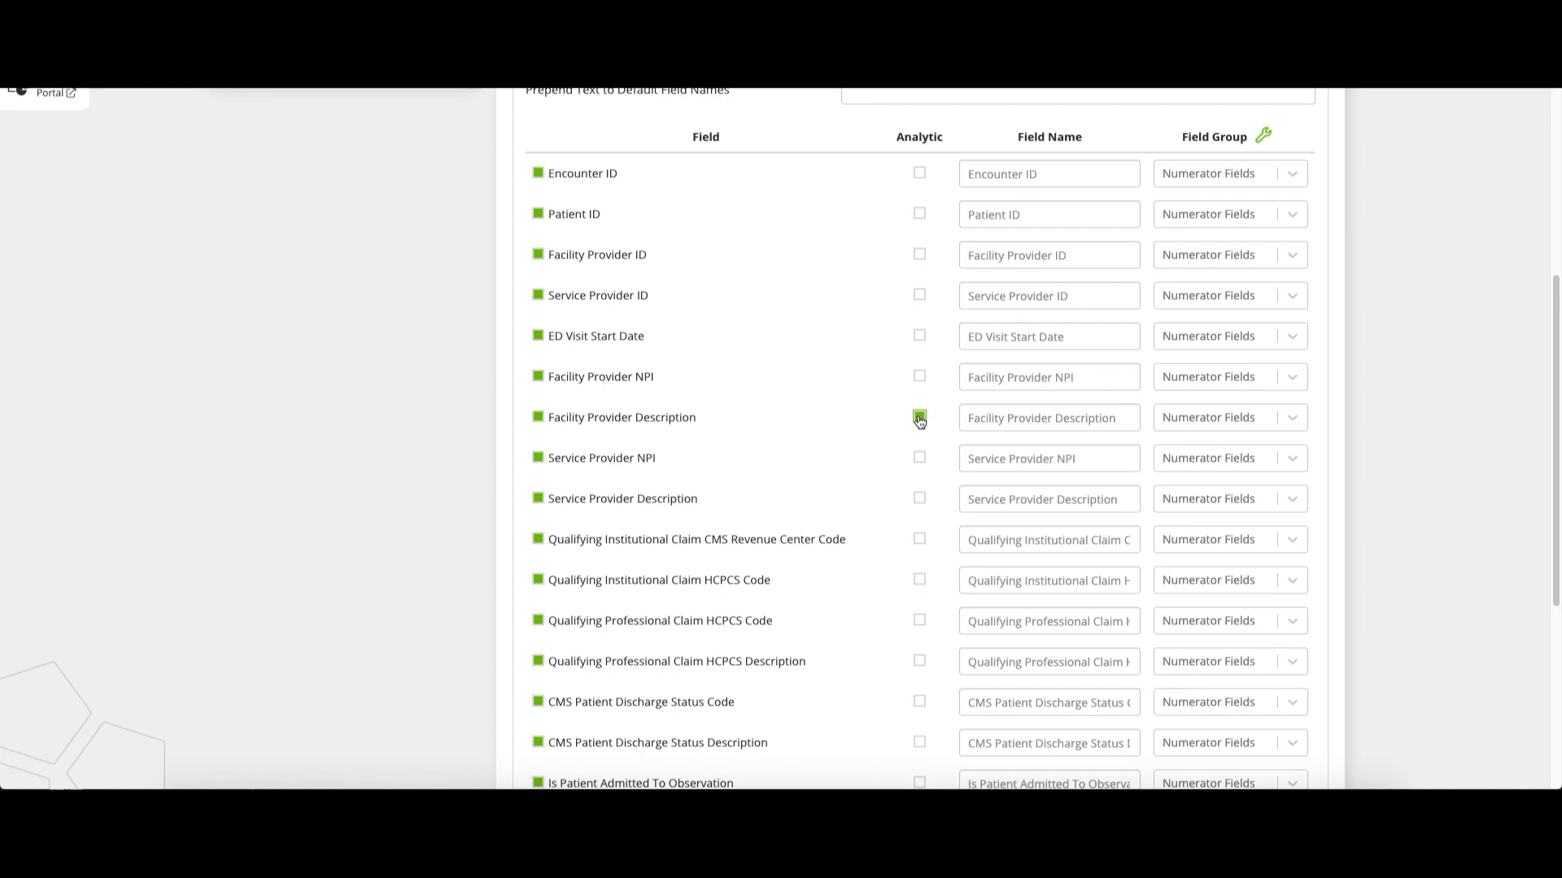
pyautogui.scroll(-2, 880, 501)
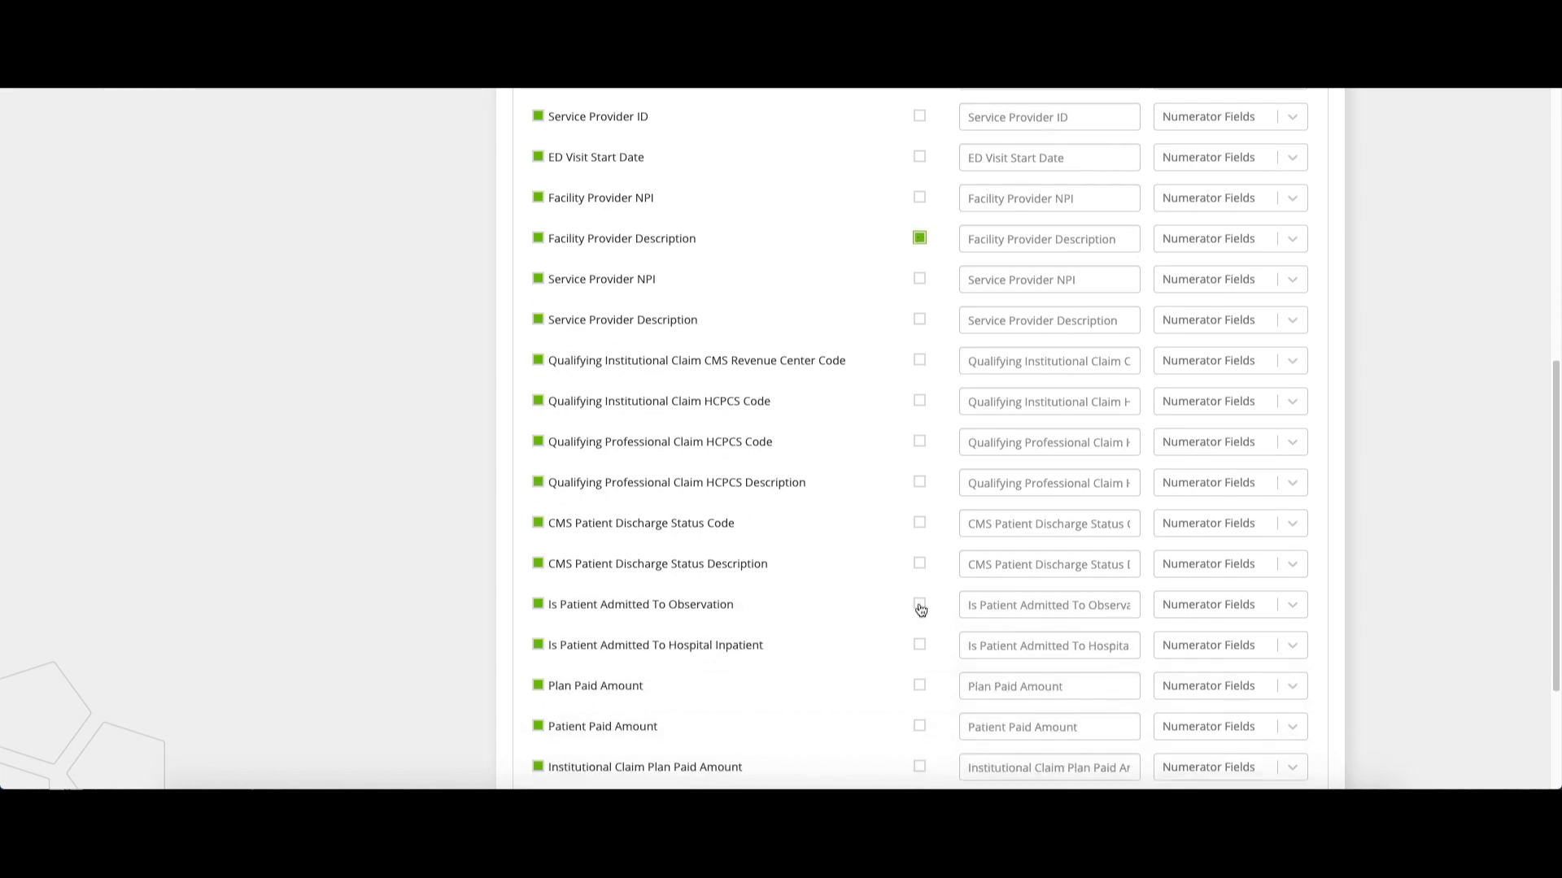
pyautogui.click(920, 607)
pyautogui.click(919, 646)
# In the ED-V01 measure's configuration, set the ranking field to NB.ED Visit Start Date and the ranking direction to Descending
pyautogui.scroll(6, 875, 601)
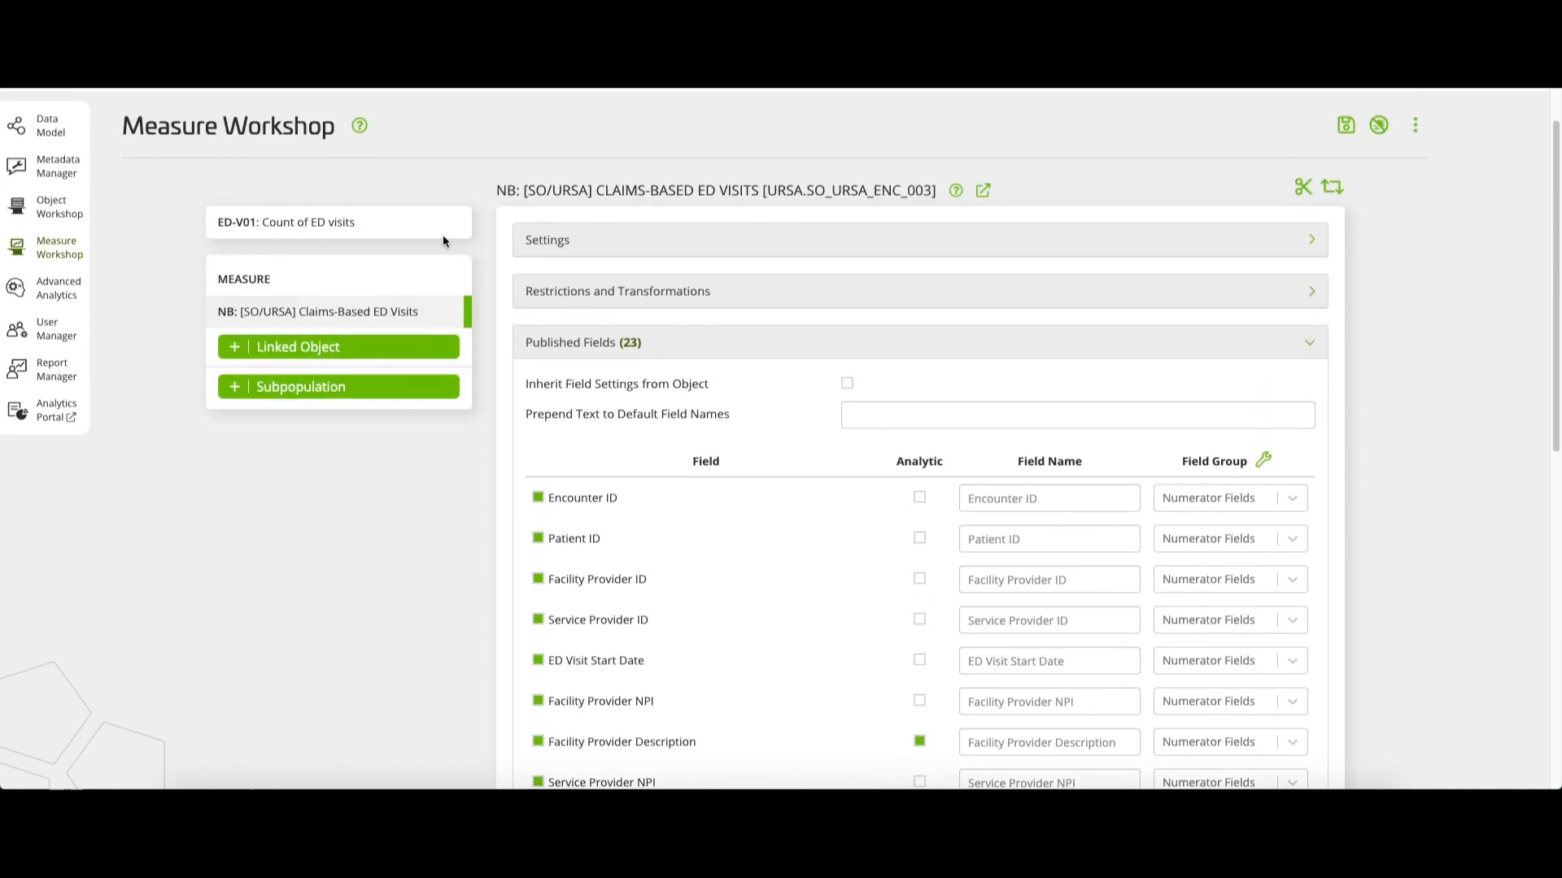
pyautogui.click(426, 233)
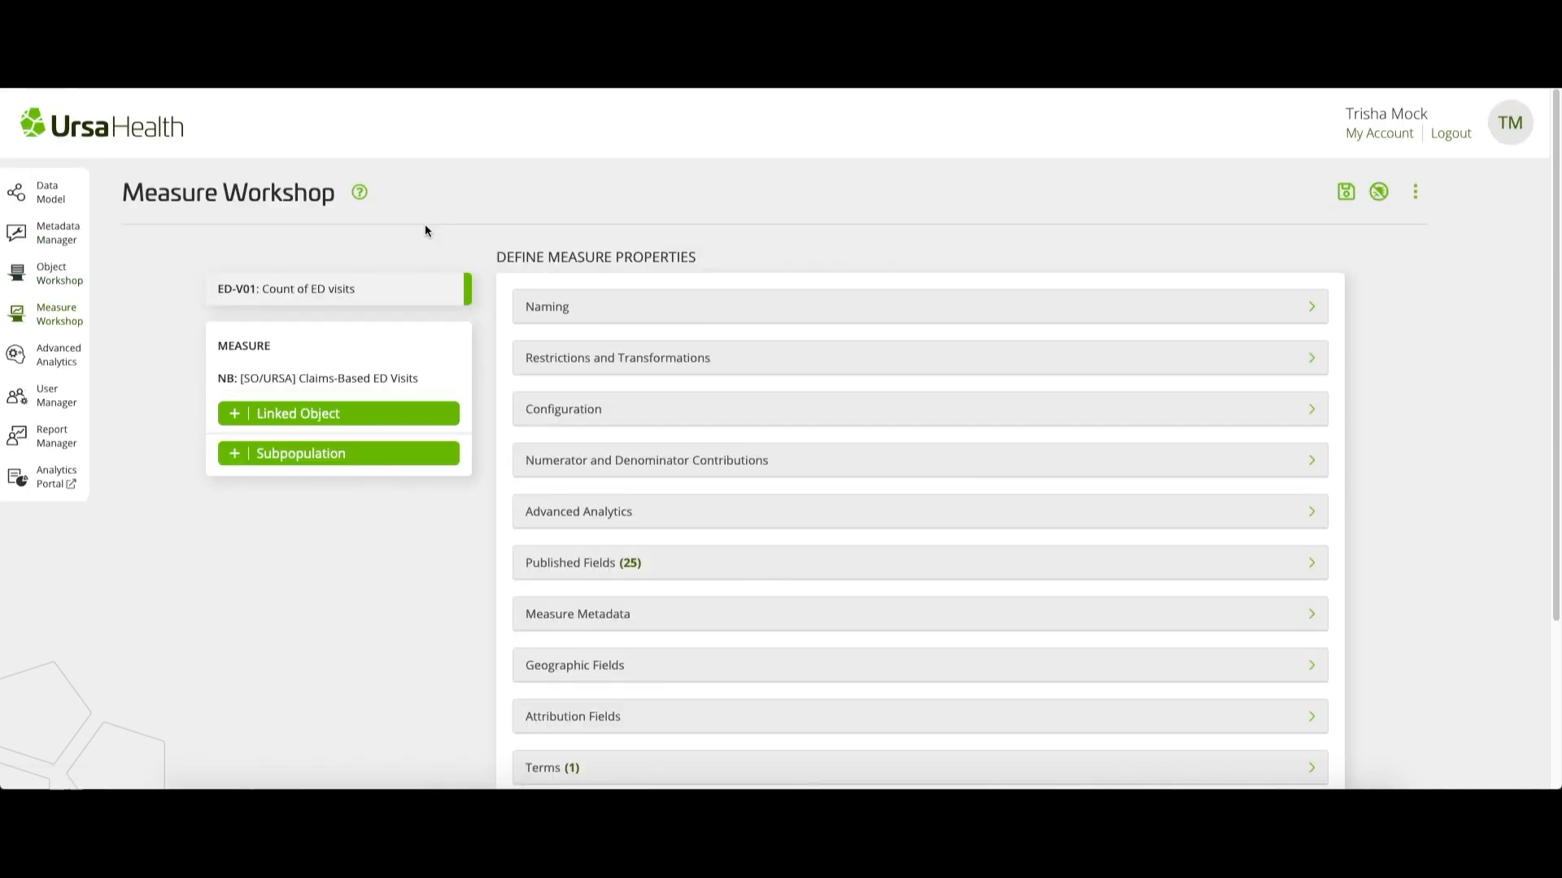
pyautogui.click(635, 417)
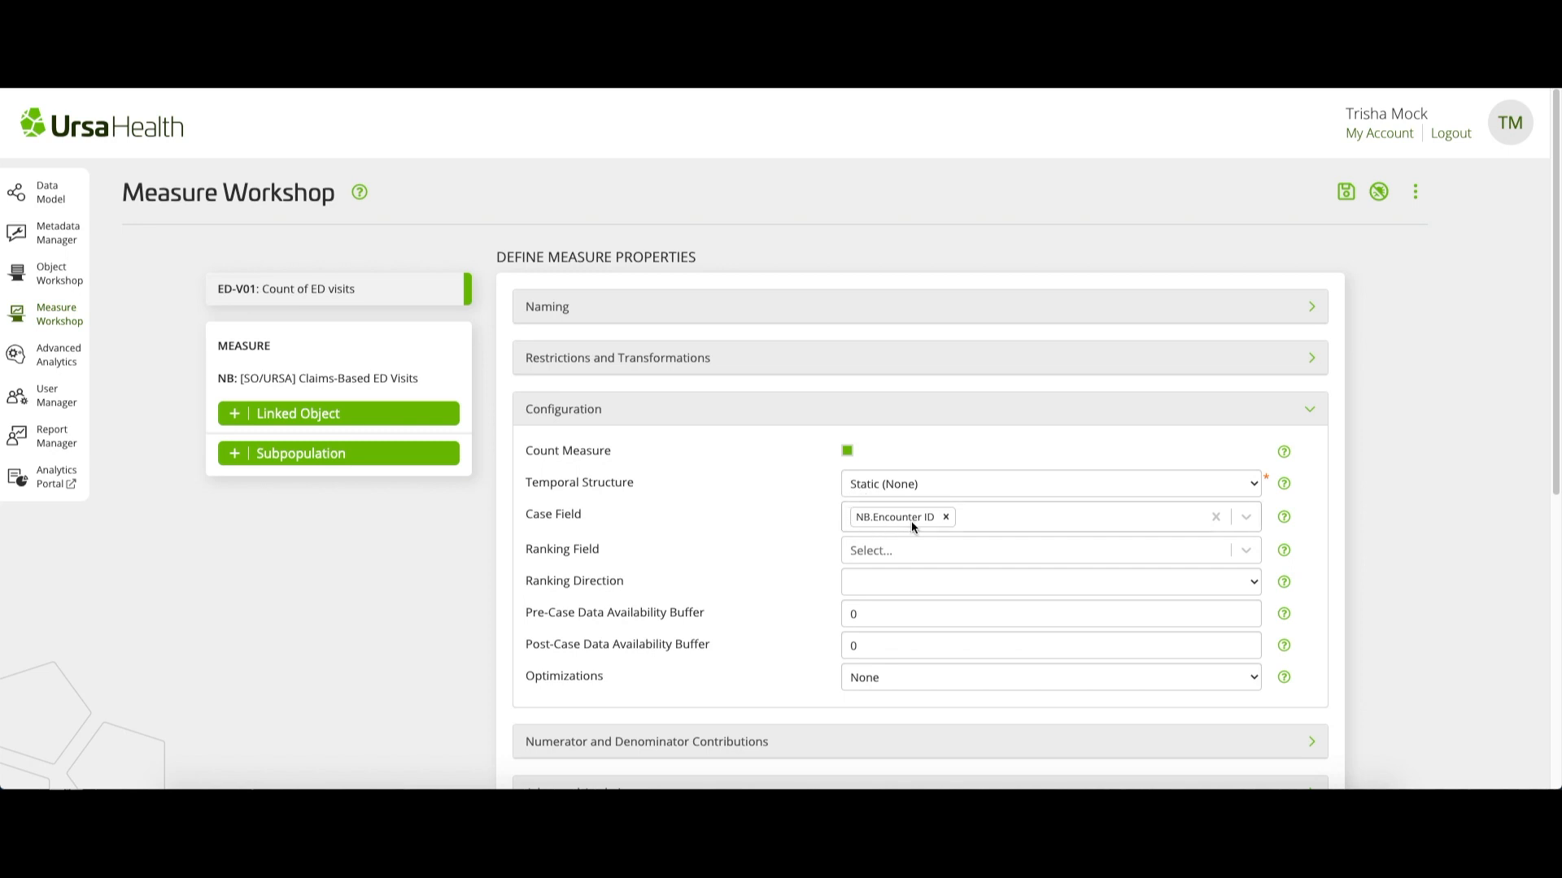
pyautogui.click(927, 556)
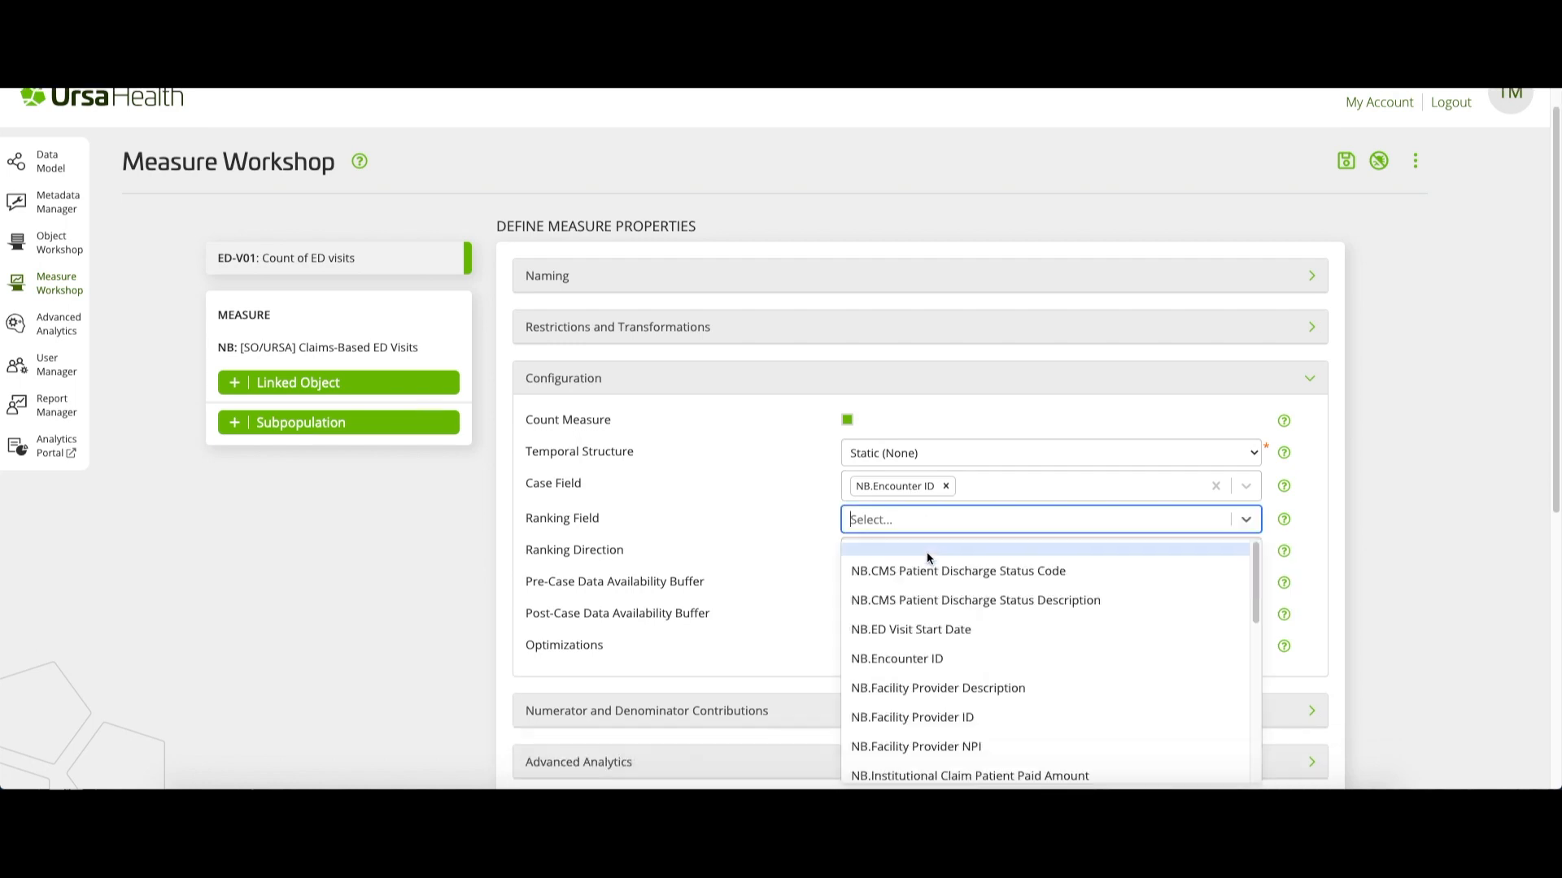
pyautogui.click(979, 628)
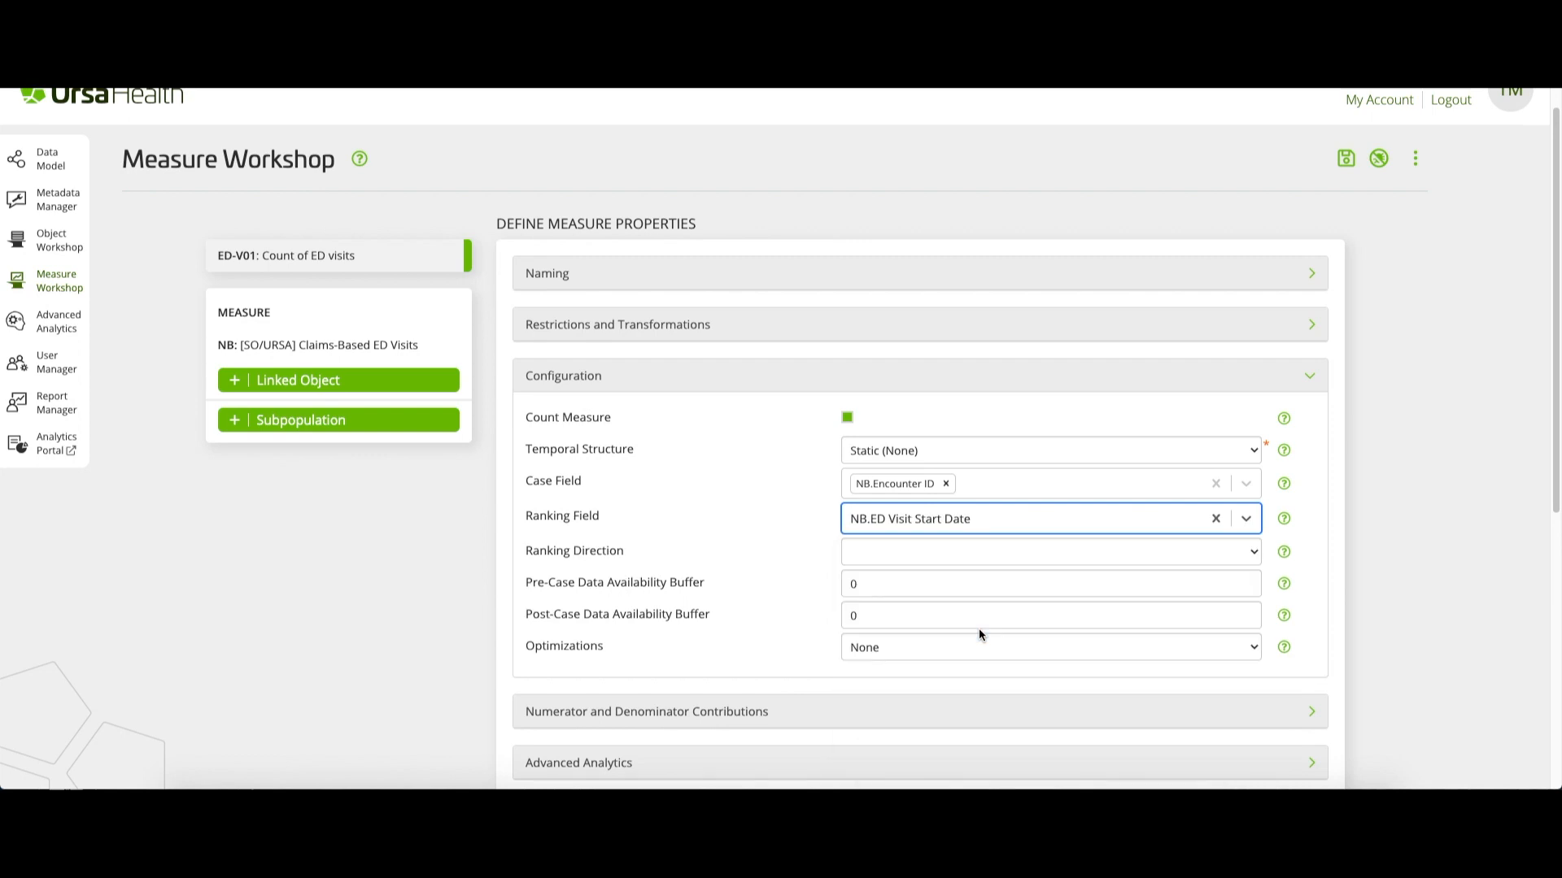
pyautogui.click(964, 556)
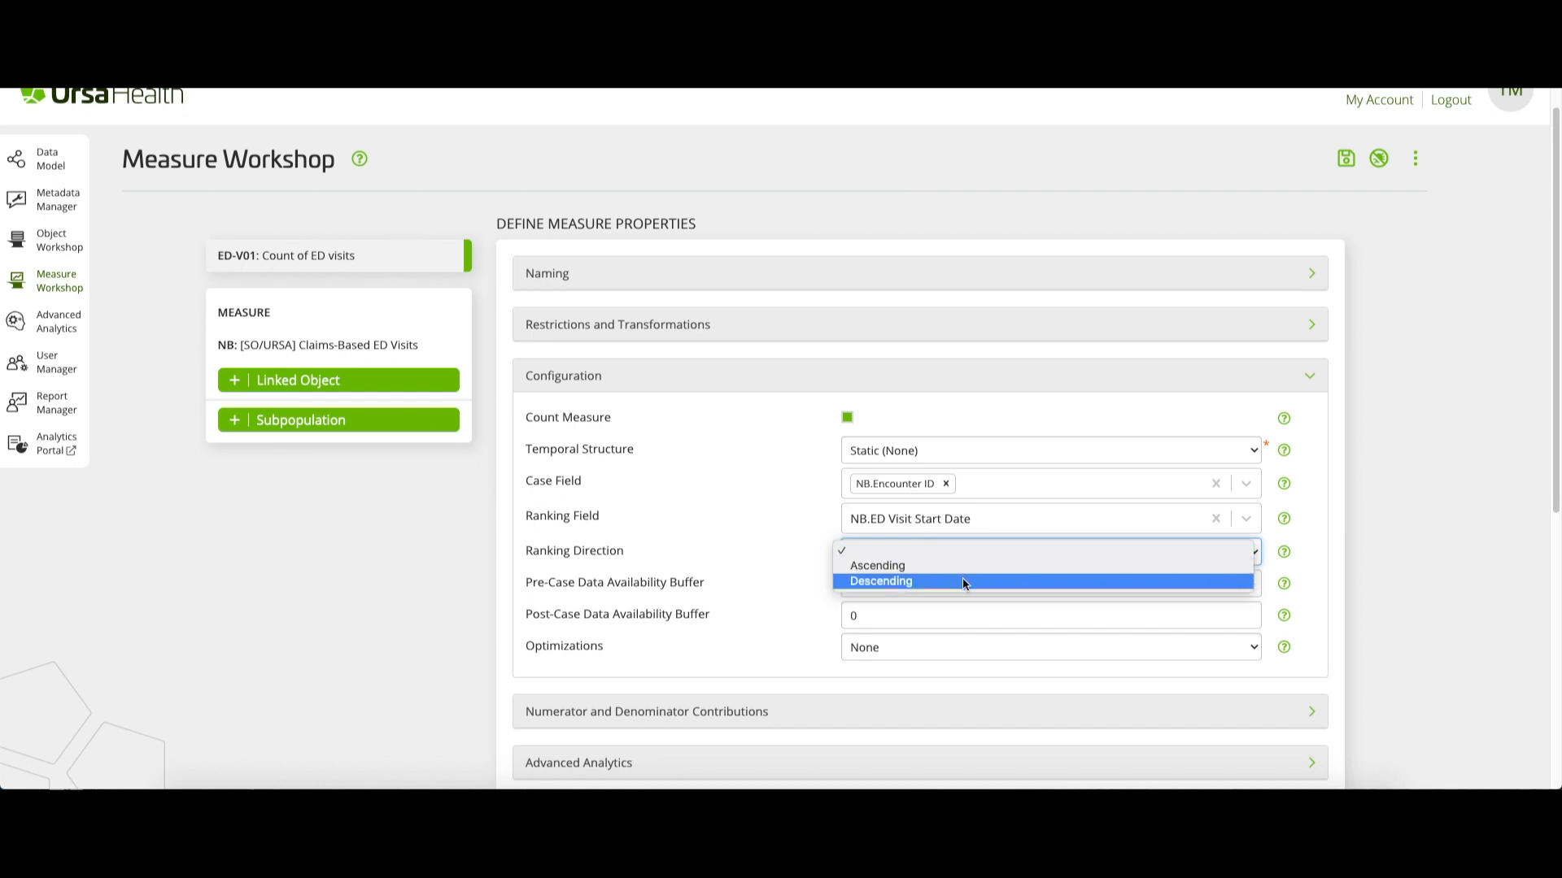
pyautogui.click(963, 580)
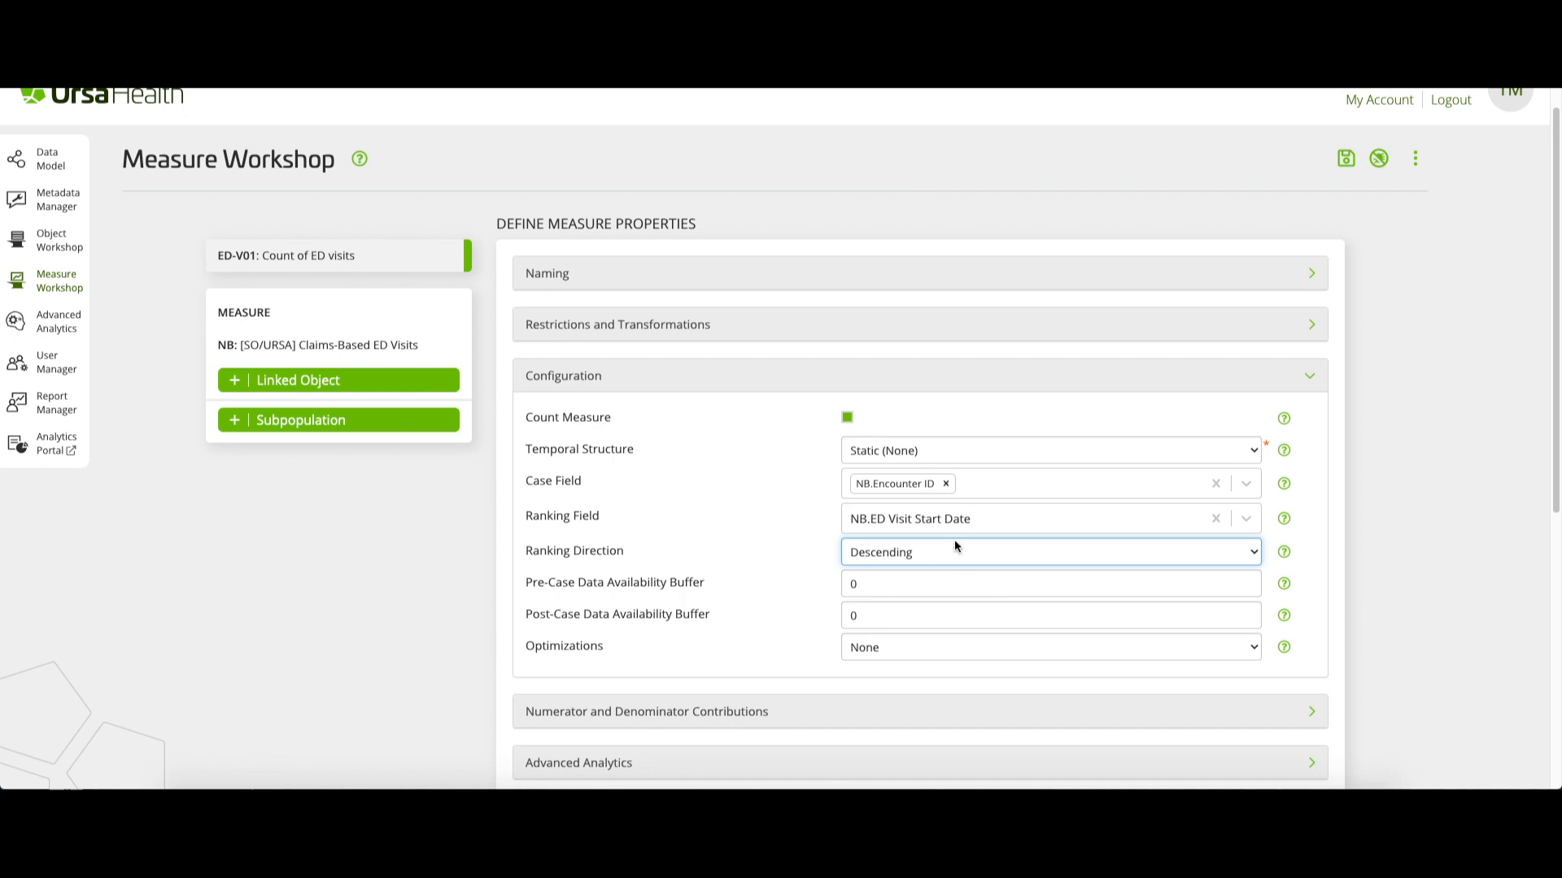
# Review the ED-V01 measure's numerator and denominator contributions and its metadata, including distribution, precision, range and unit
pyautogui.click(957, 383)
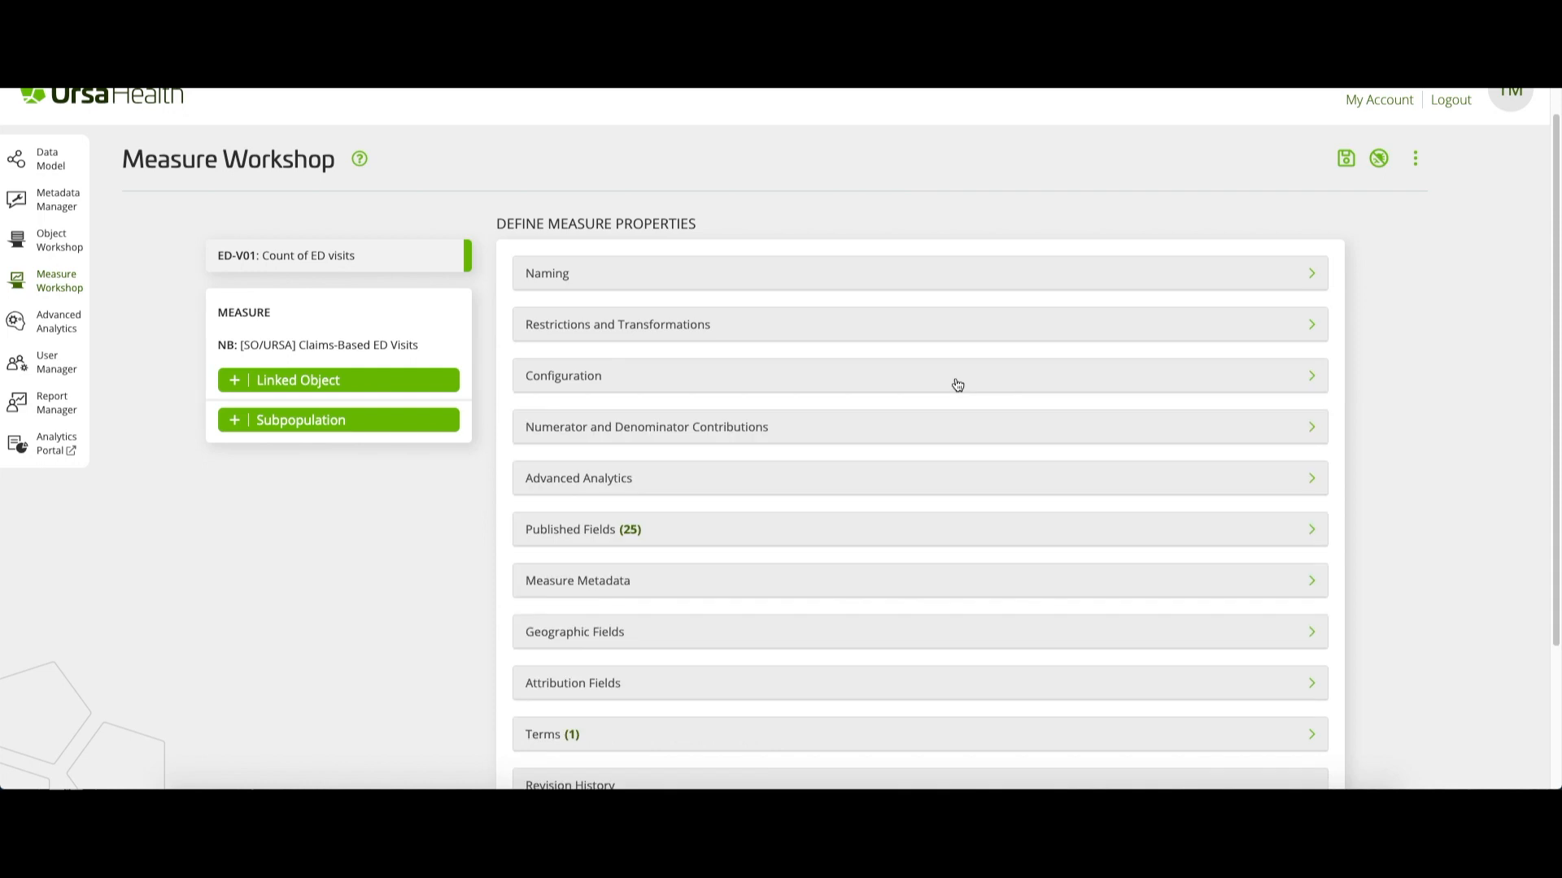
pyautogui.click(939, 432)
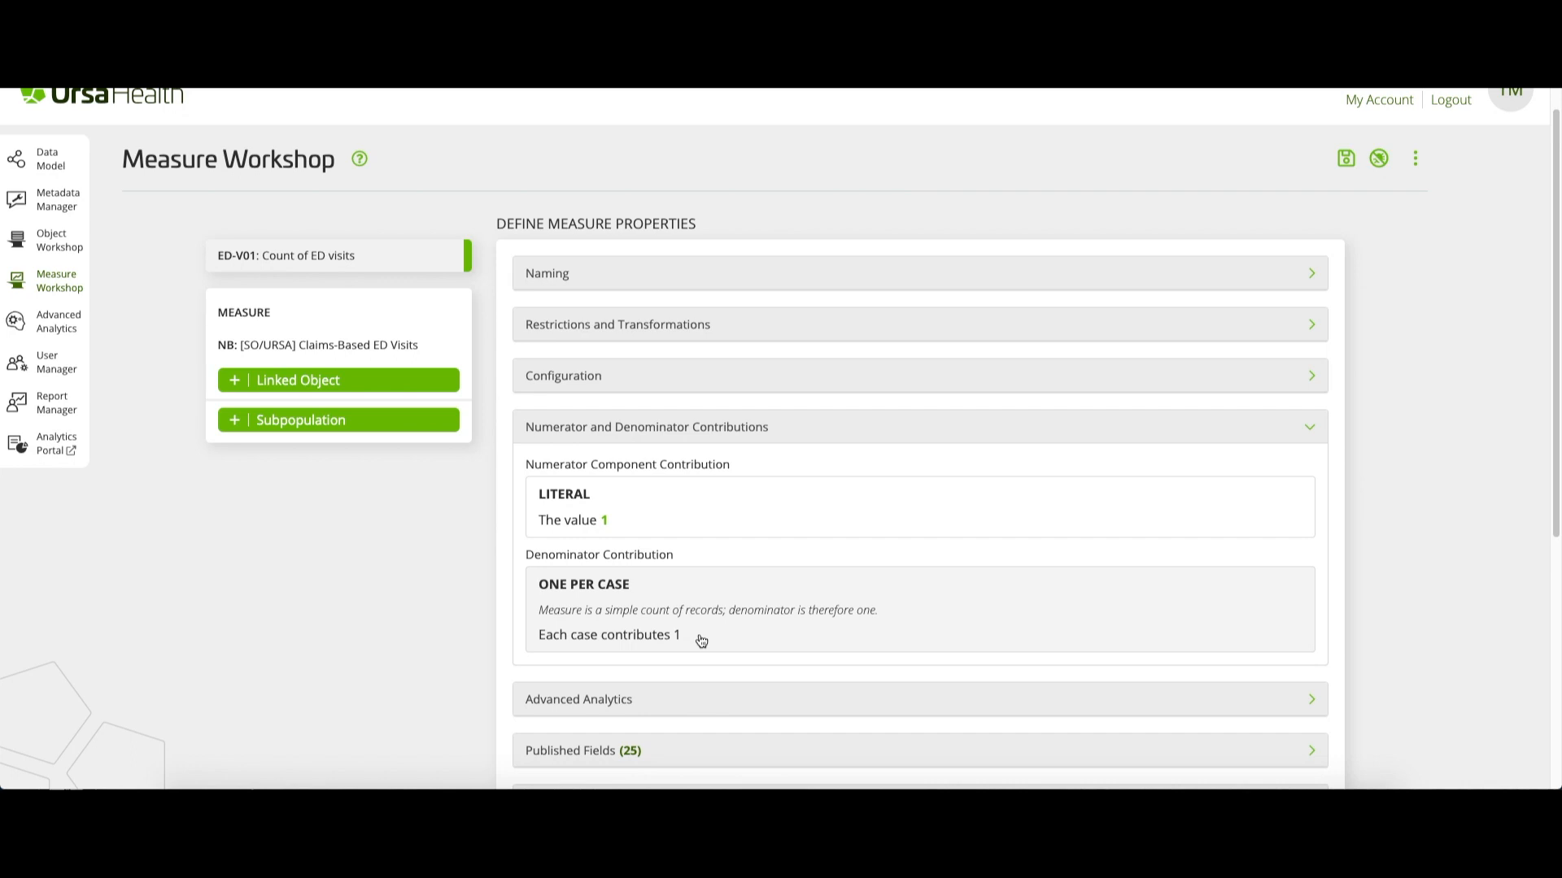
pyautogui.click(804, 439)
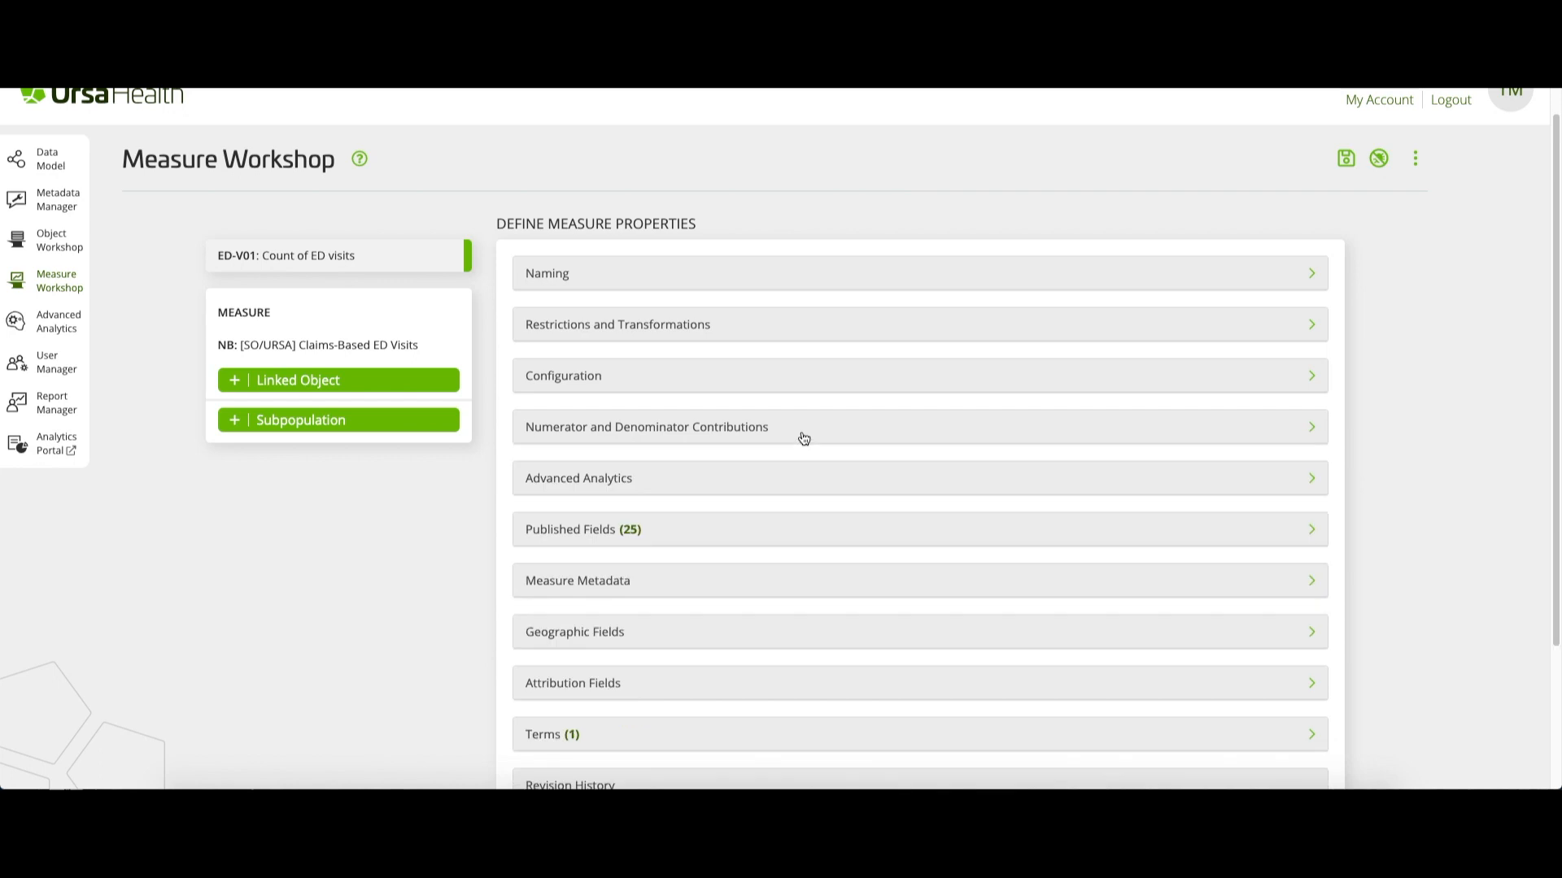
pyautogui.click(776, 588)
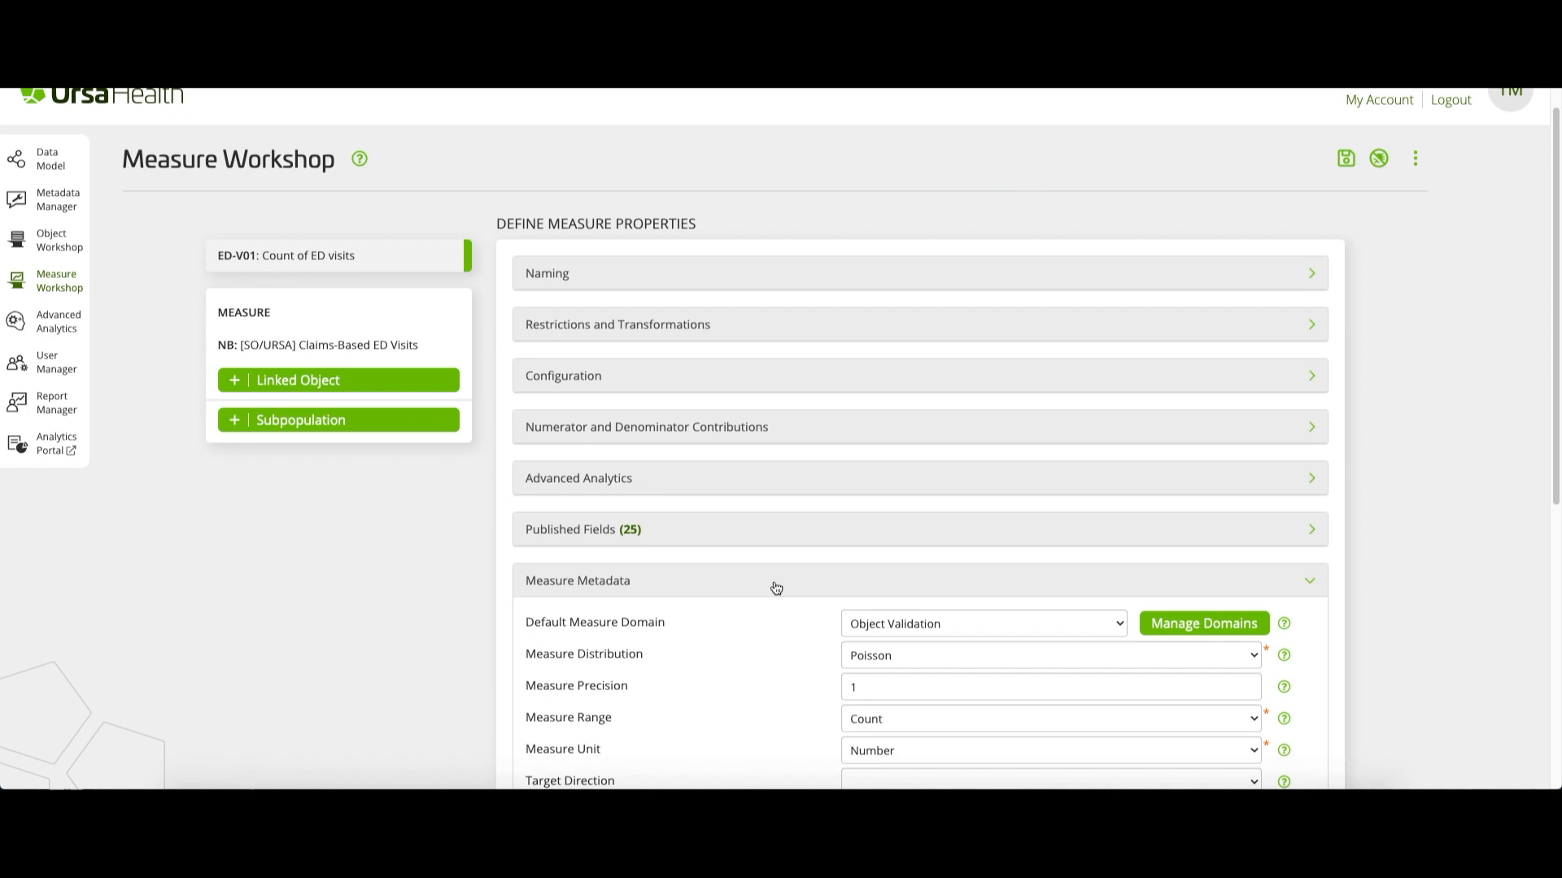
pyautogui.scroll(-3, 776, 588)
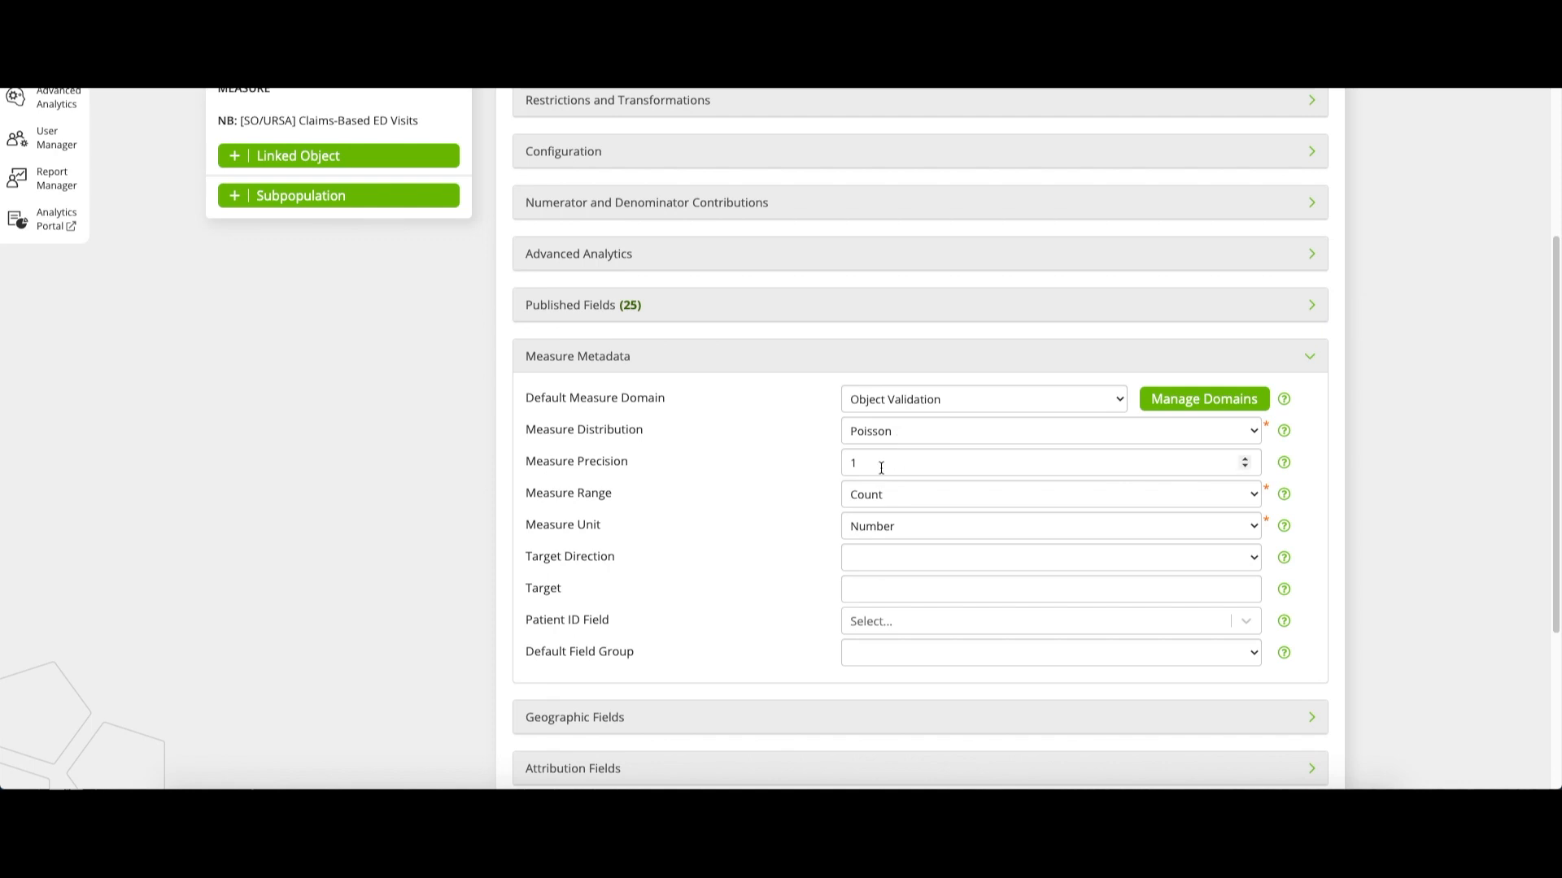
pyautogui.click(909, 501)
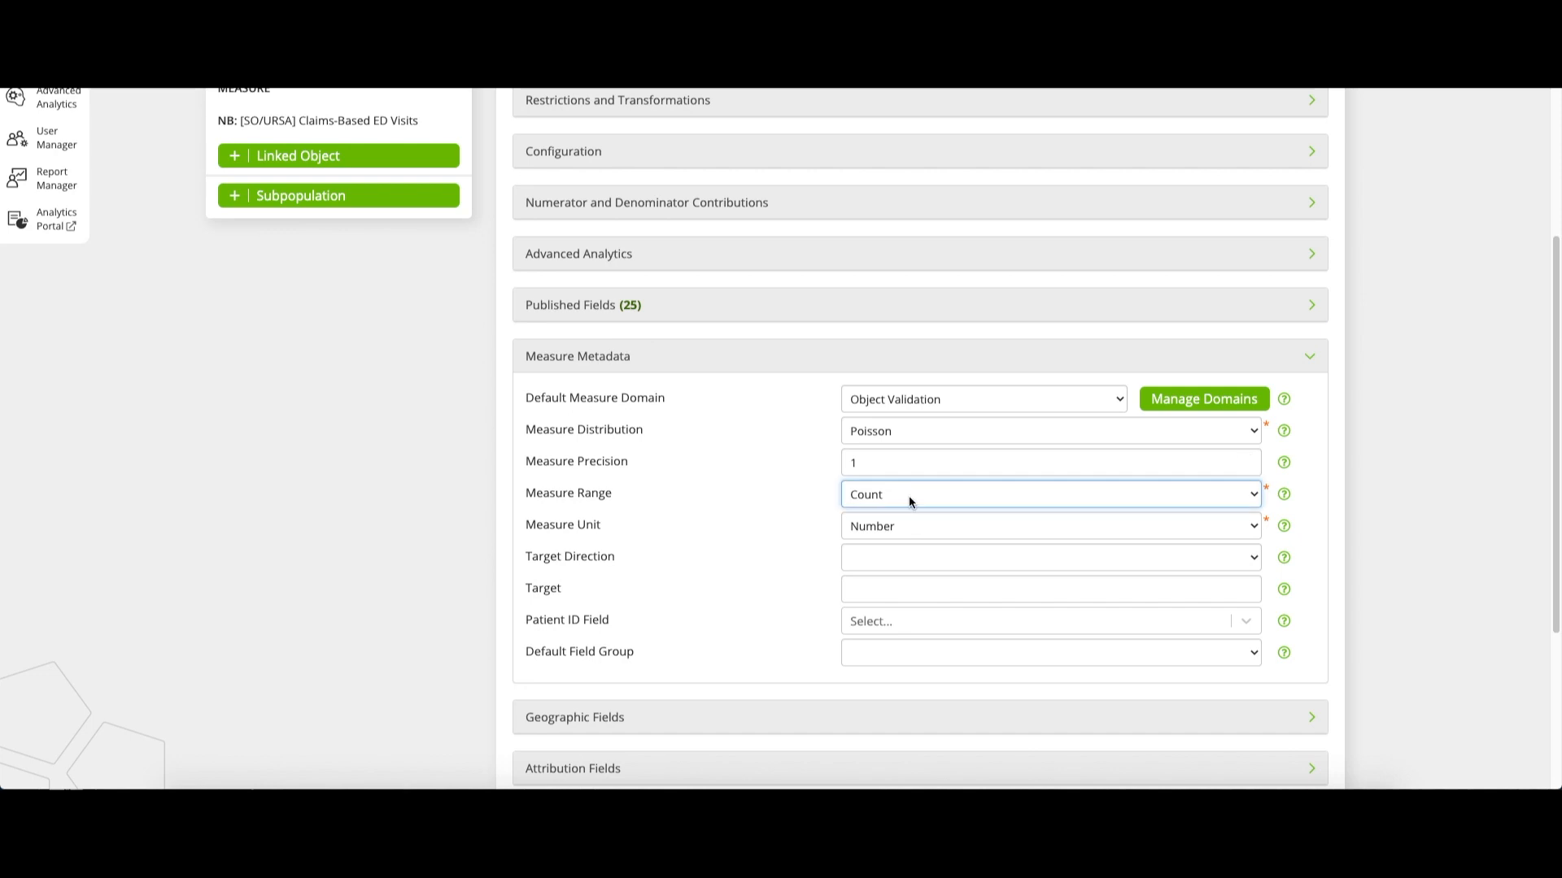
pyautogui.press('Tab')
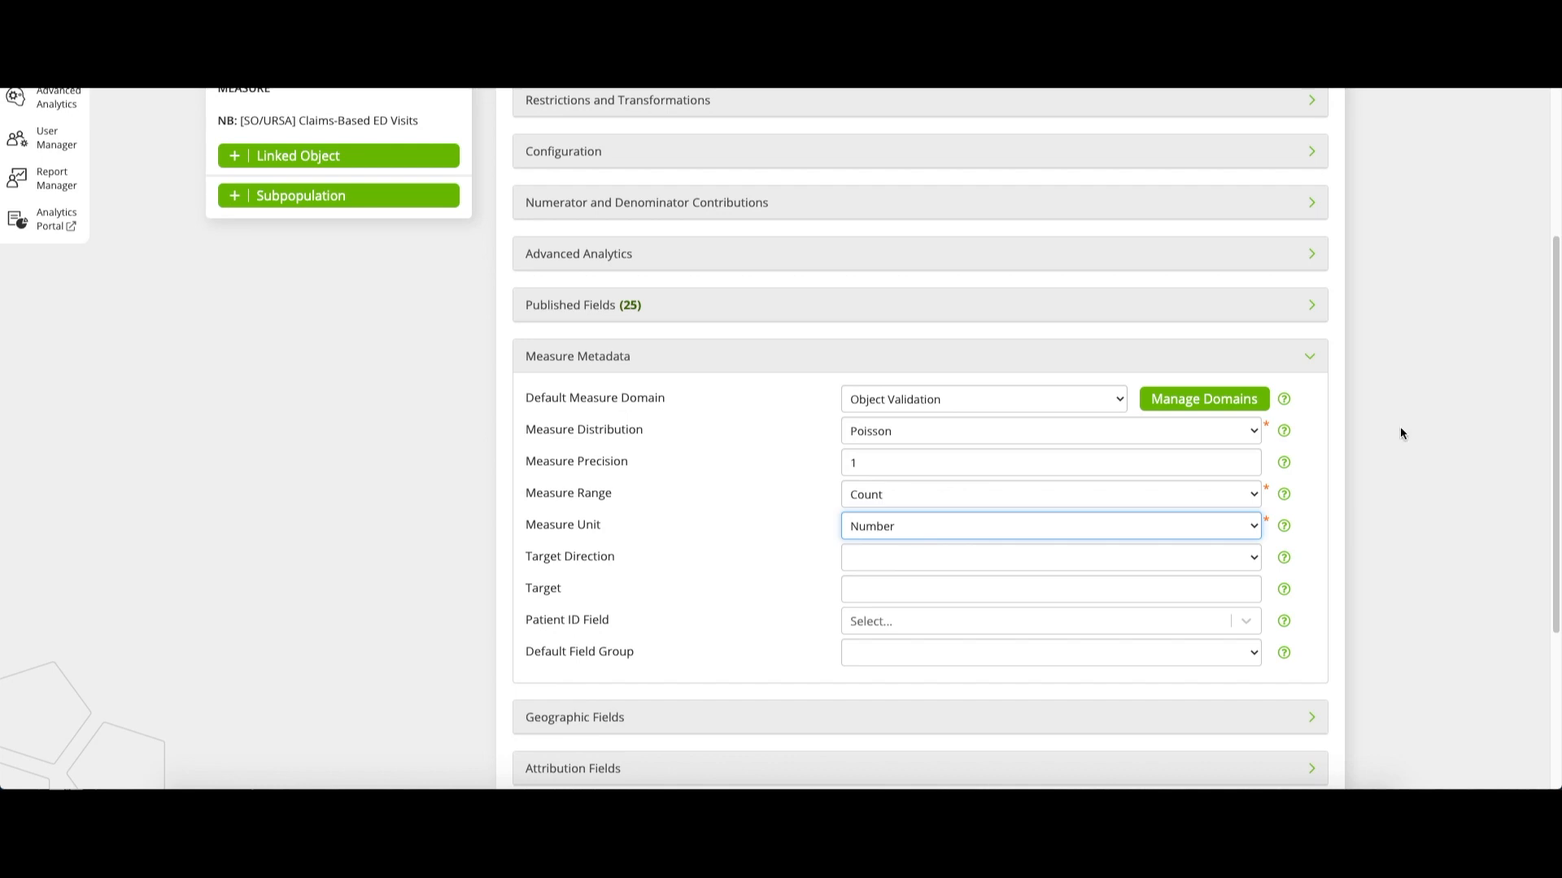
# Save the ED-V01 measure, leaving the change comment blank
pyautogui.scroll(4, 1399, 431)
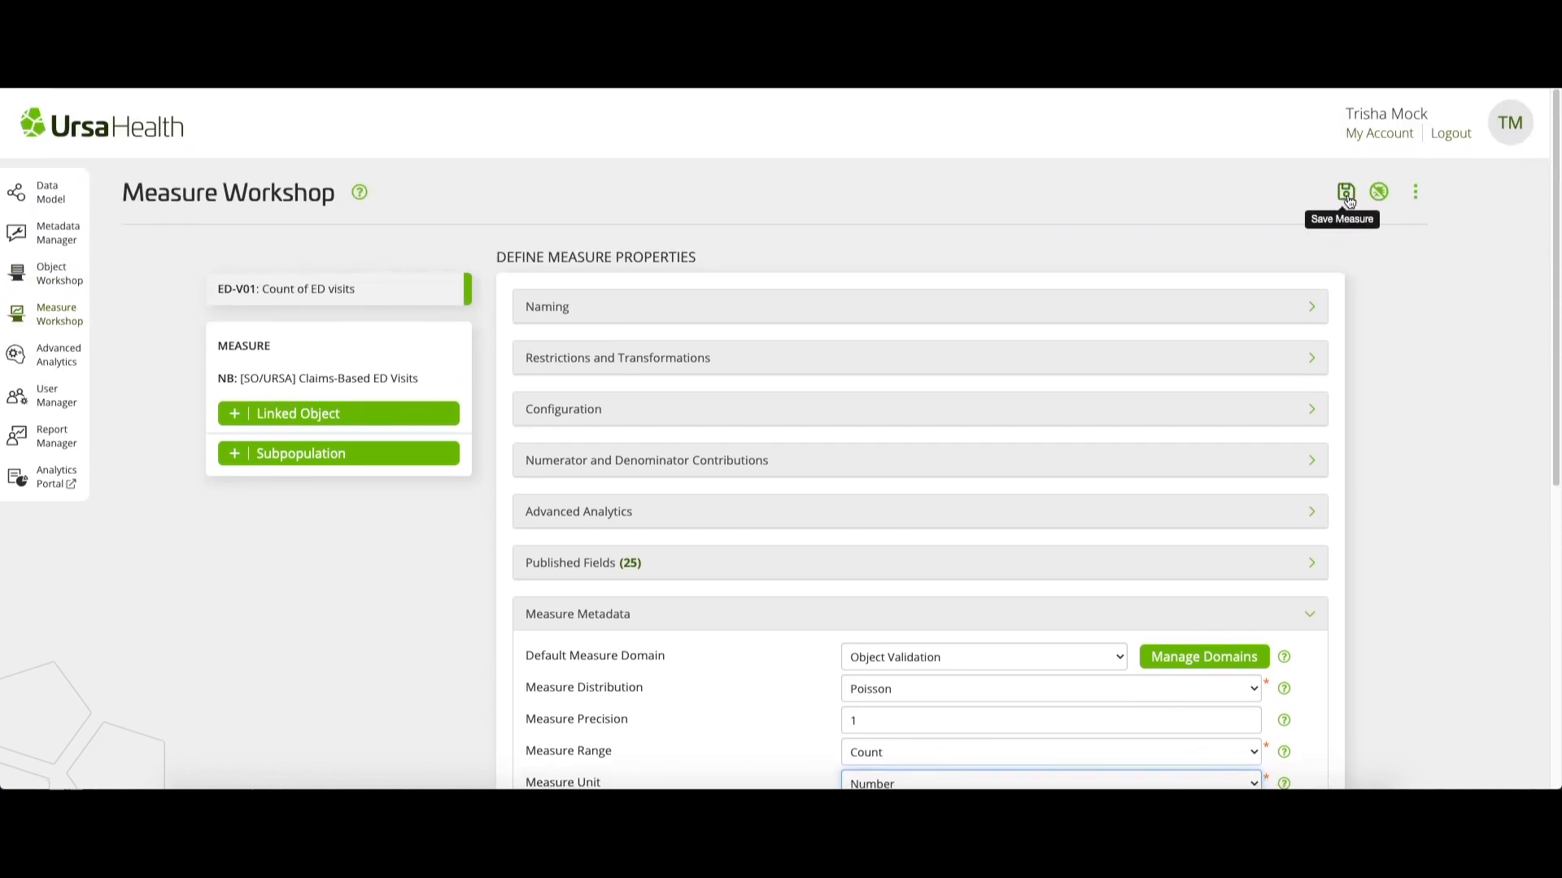
pyautogui.click(1346, 192)
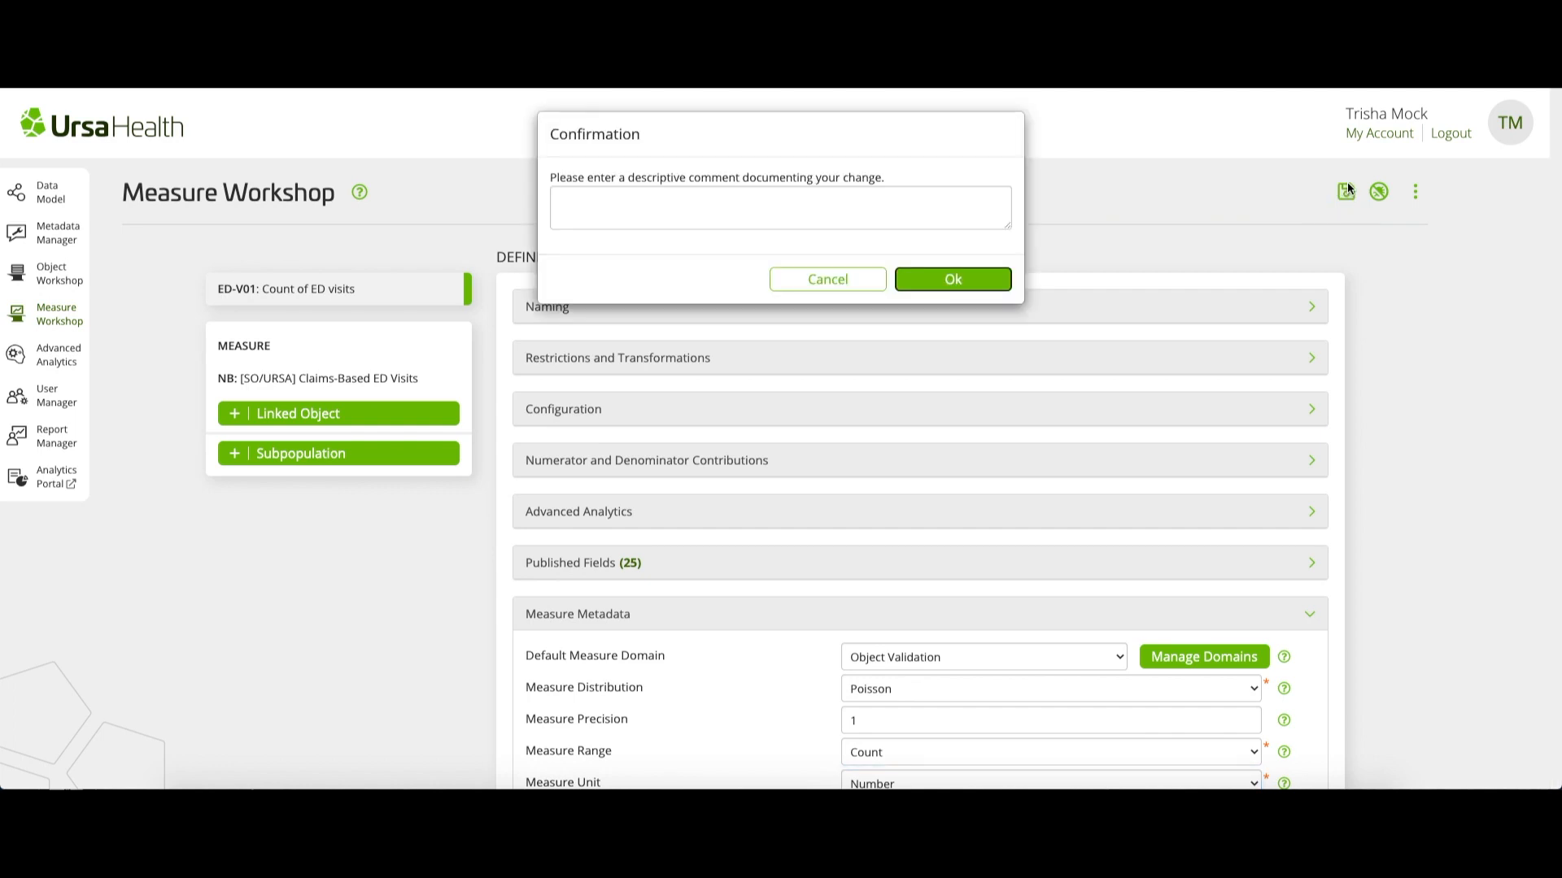
pyautogui.click(932, 283)
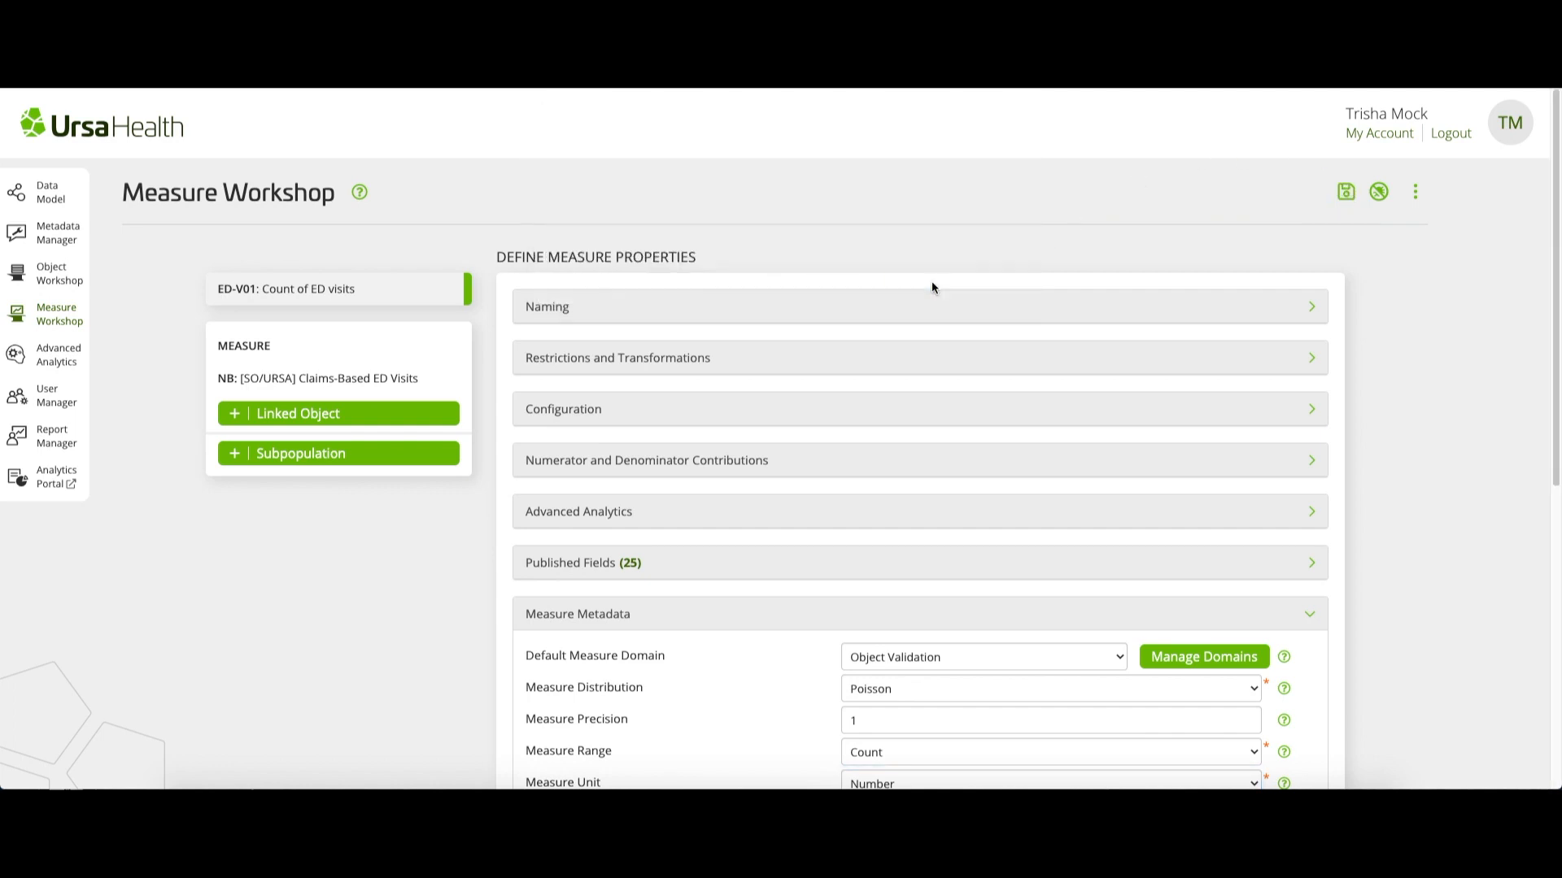